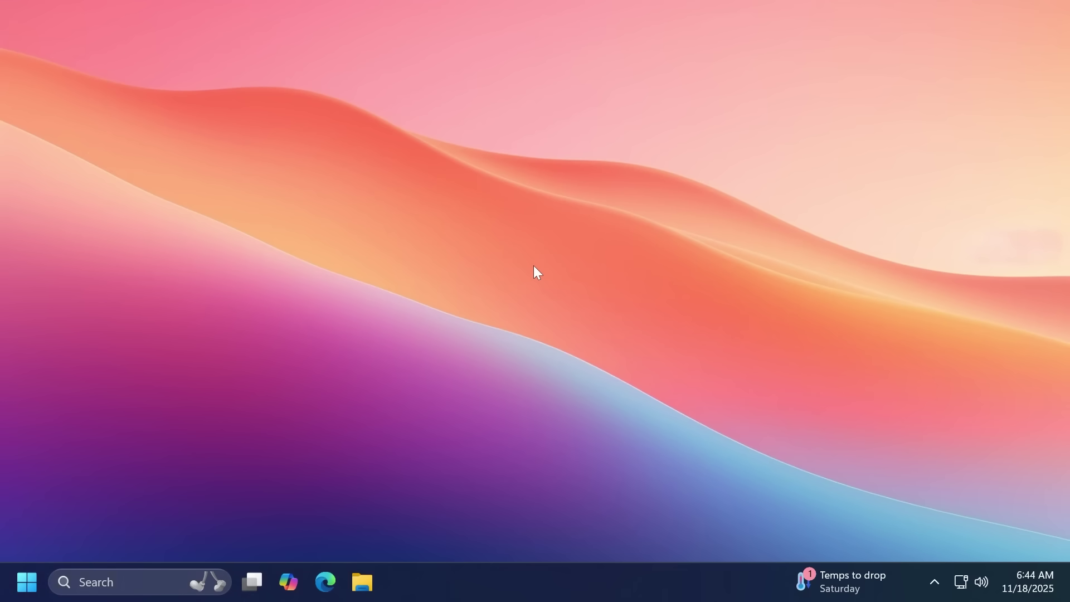
# Step: View this PC's System > About information in Settings, then close Settings
pyautogui.press('super+i')
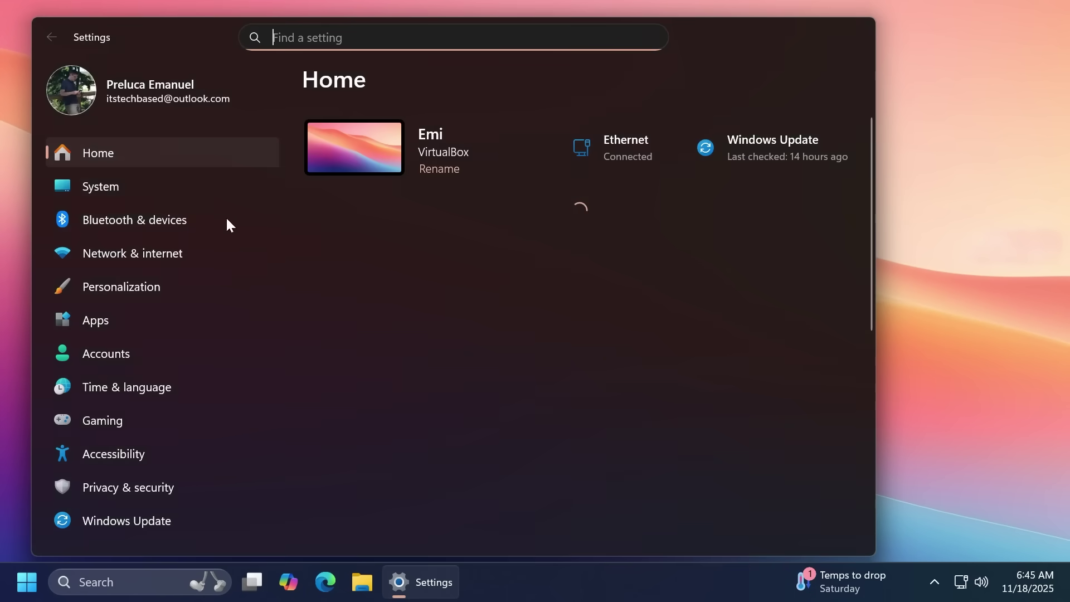
pyautogui.click(136, 188)
pyautogui.scroll(-10, 491, 393)
pyautogui.click(399, 499)
pyautogui.scroll(-10, 483, 382)
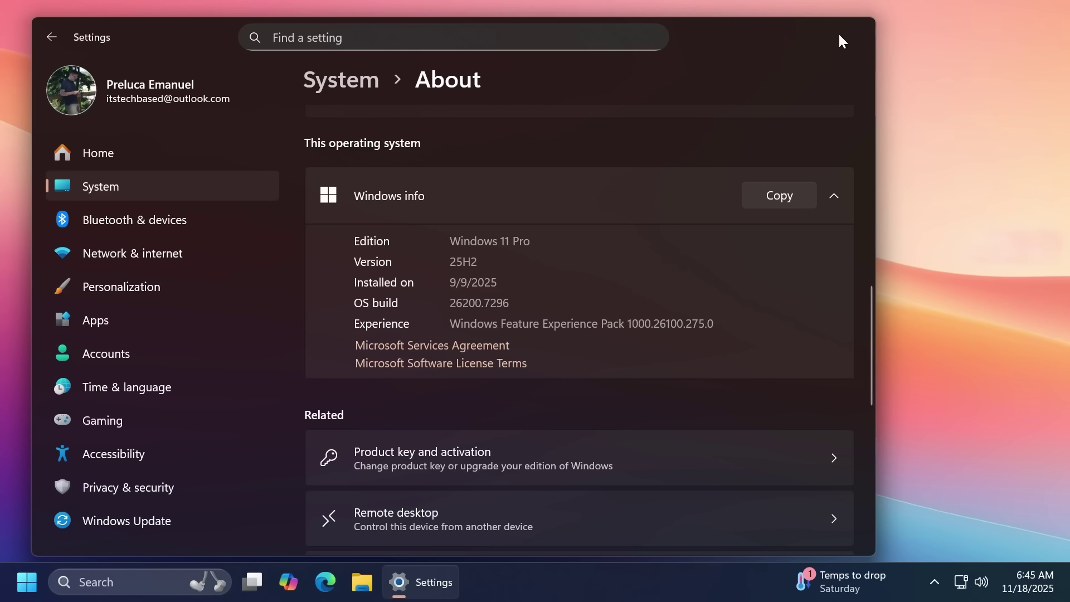
pyautogui.click(861, 26)
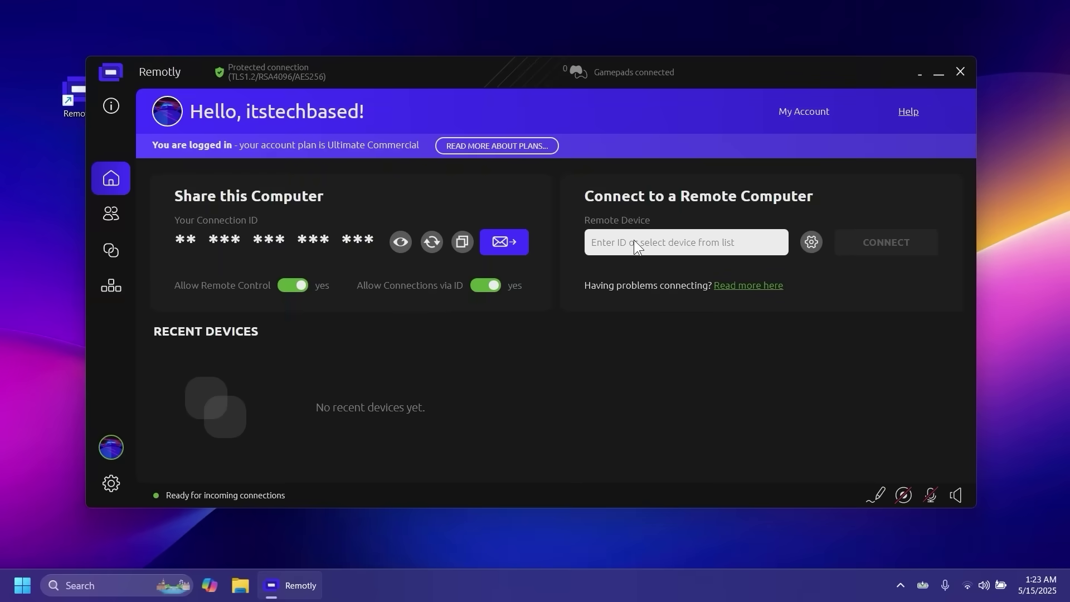
# Step: Enter the remote PC's ID in Remotly and connect to the recently used remote device
pyautogui.write('4RBZ4PIFE57AUF')
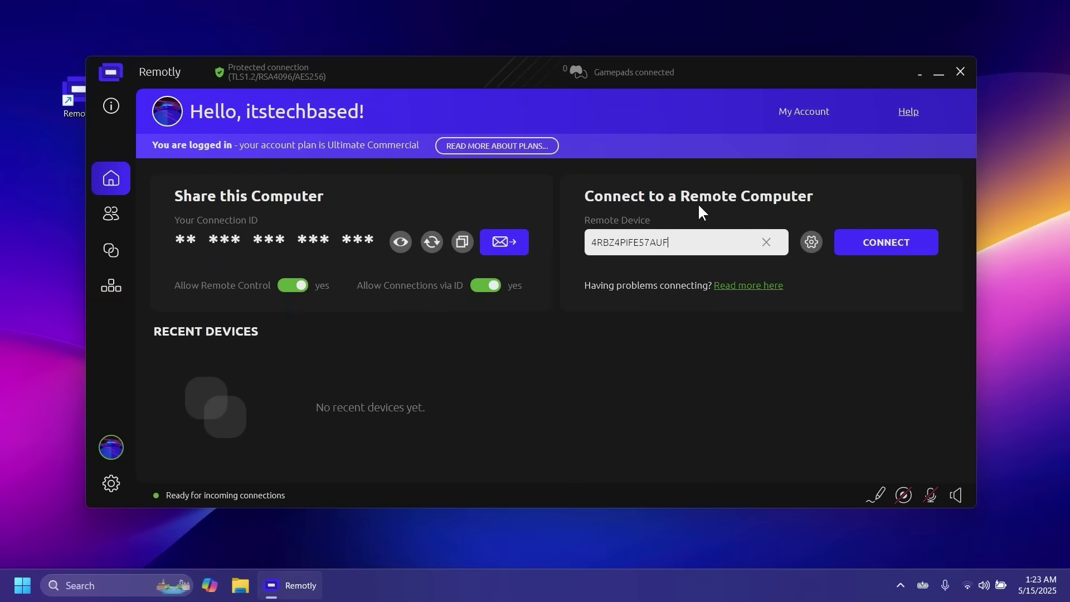
pyautogui.click(812, 243)
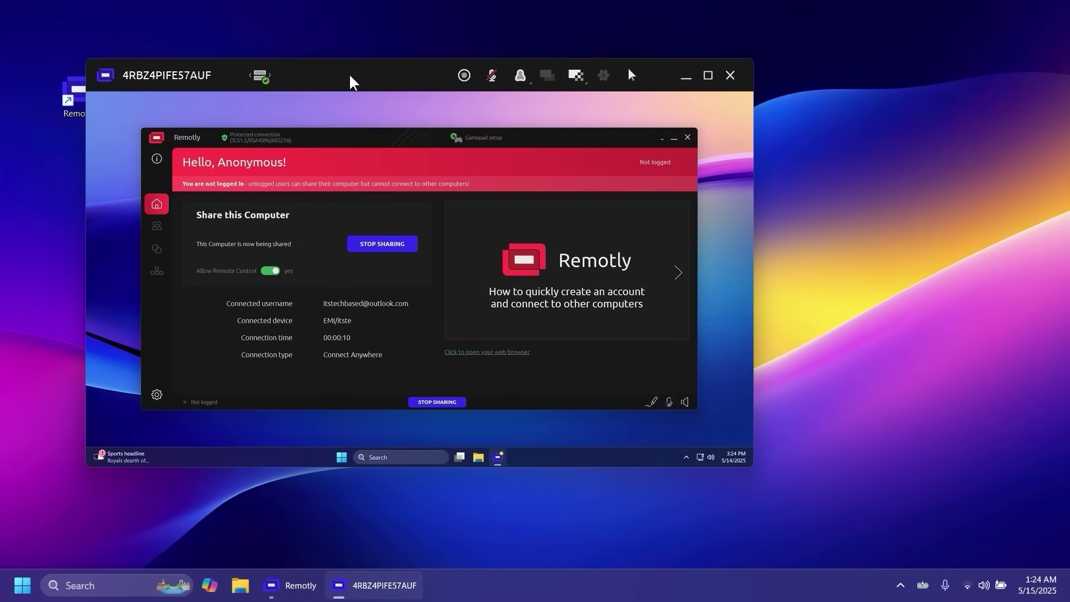
pyautogui.moveTo(353, 83); pyautogui.dragTo(384, 84)
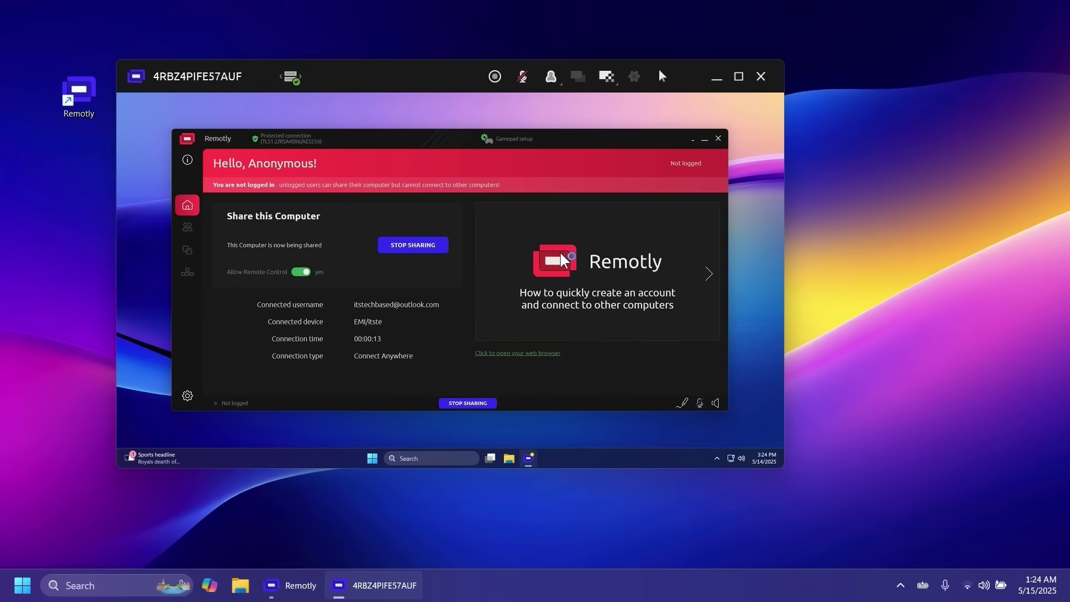
pyautogui.click(551, 78)
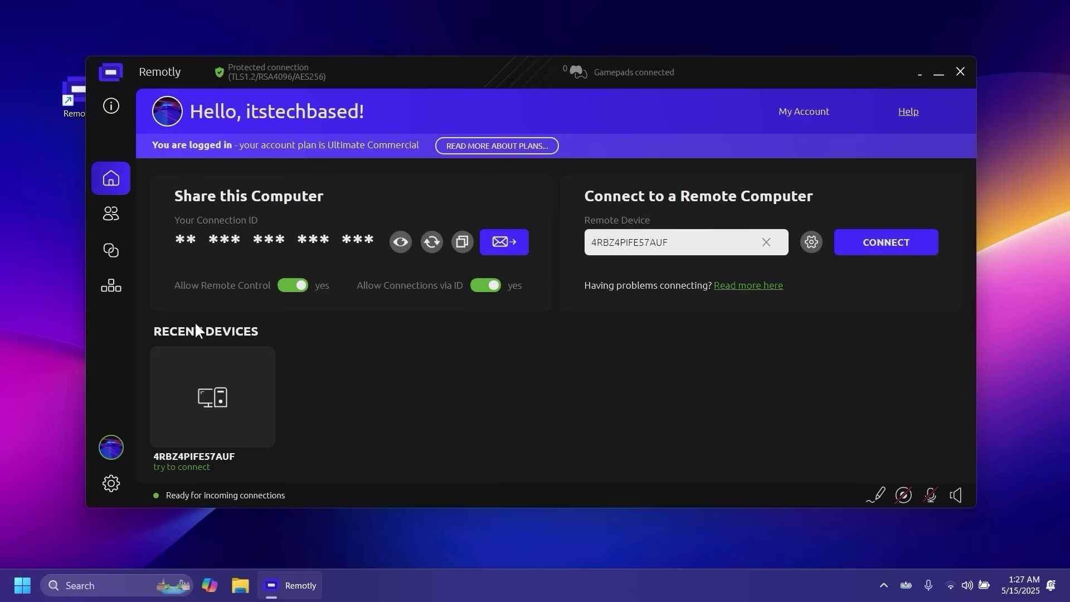
pyautogui.click(226, 397)
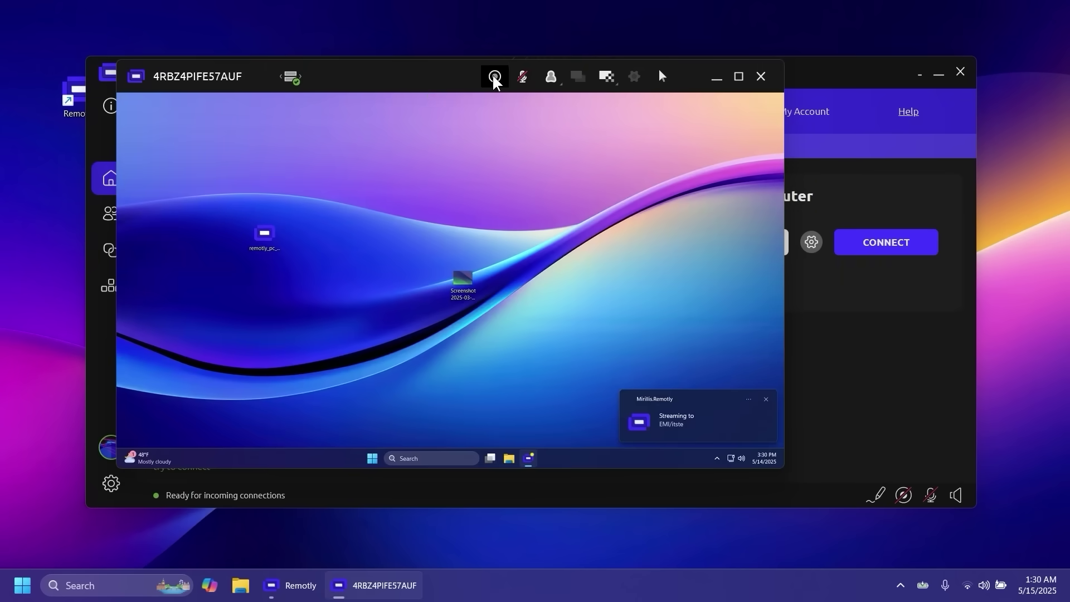
# Step: Record the remote session briefly and drop a screenshot file onto the remote desktop, then close the Screenshots window
pyautogui.click(494, 78)
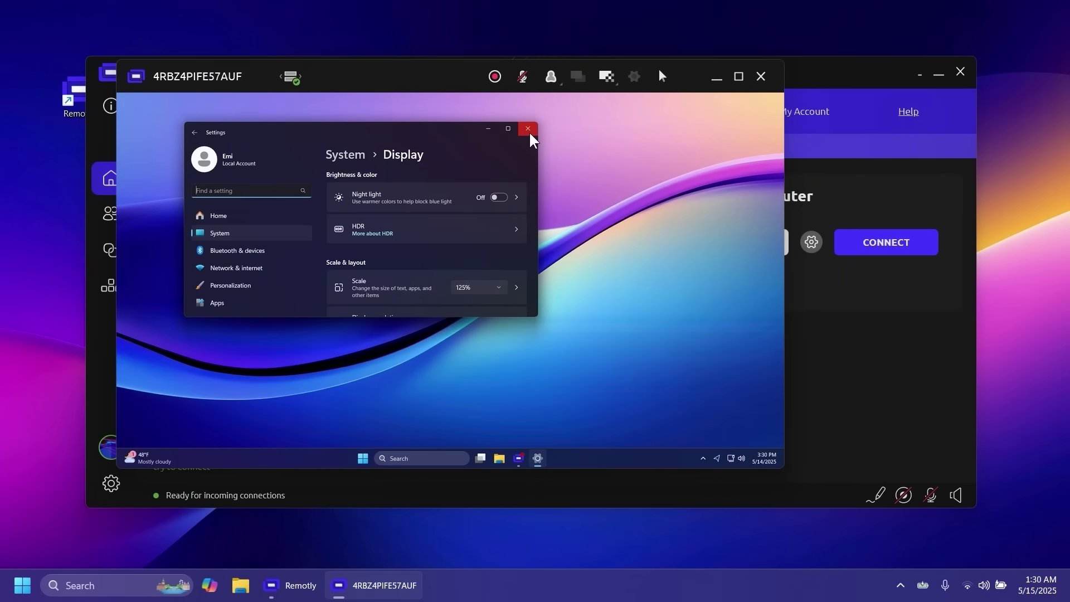
pyautogui.click(493, 76)
pyautogui.moveTo(414, 87); pyautogui.dragTo(709, 105)
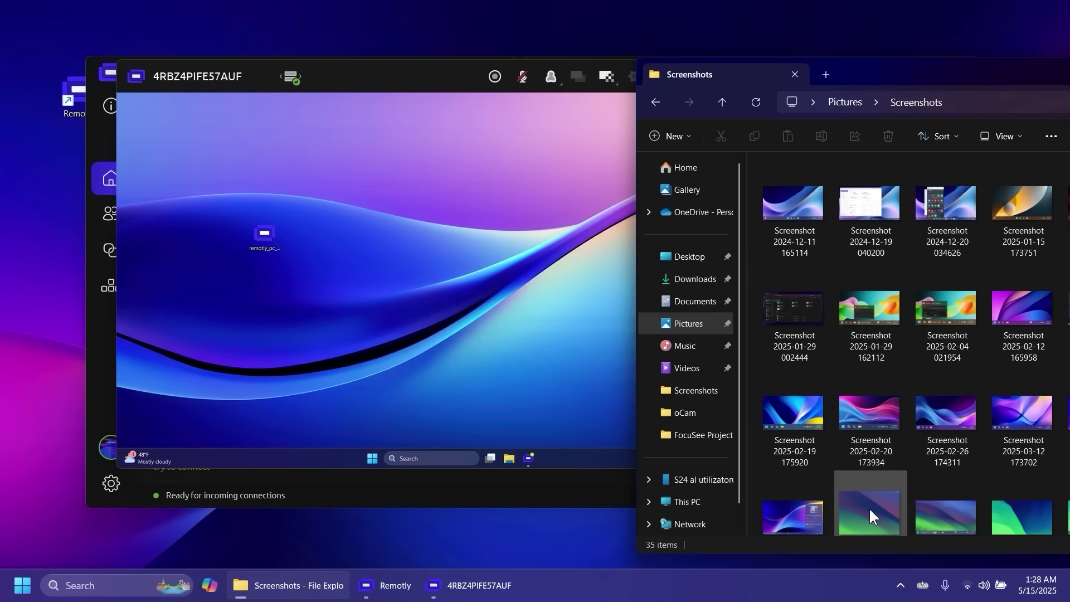
pyautogui.moveTo(870, 515); pyautogui.dragTo(457, 276)
pyautogui.moveTo(952, 82); pyautogui.dragTo(458, 178)
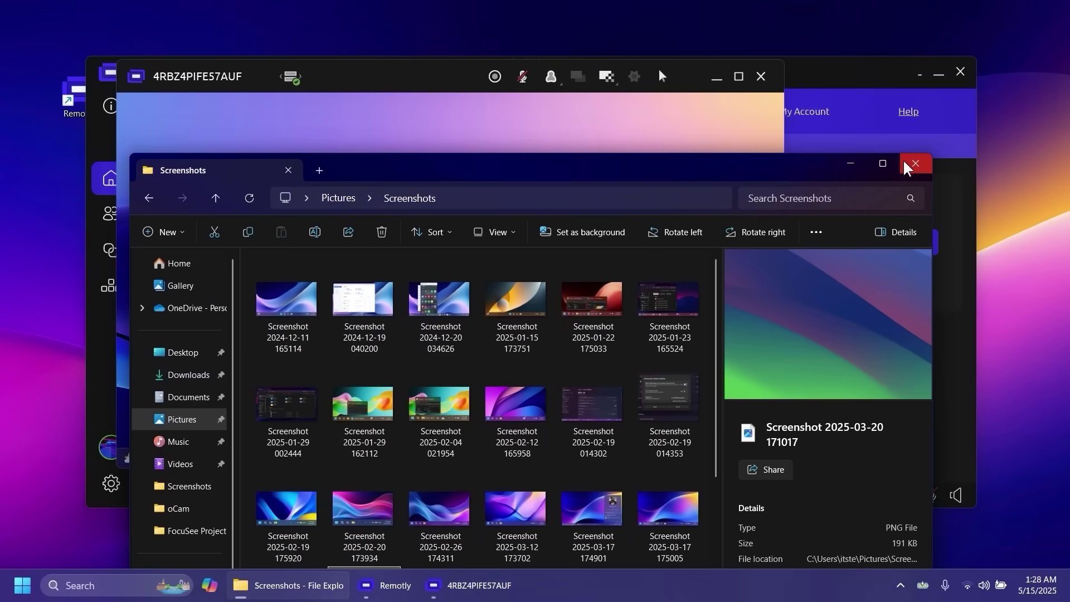
pyautogui.click(921, 161)
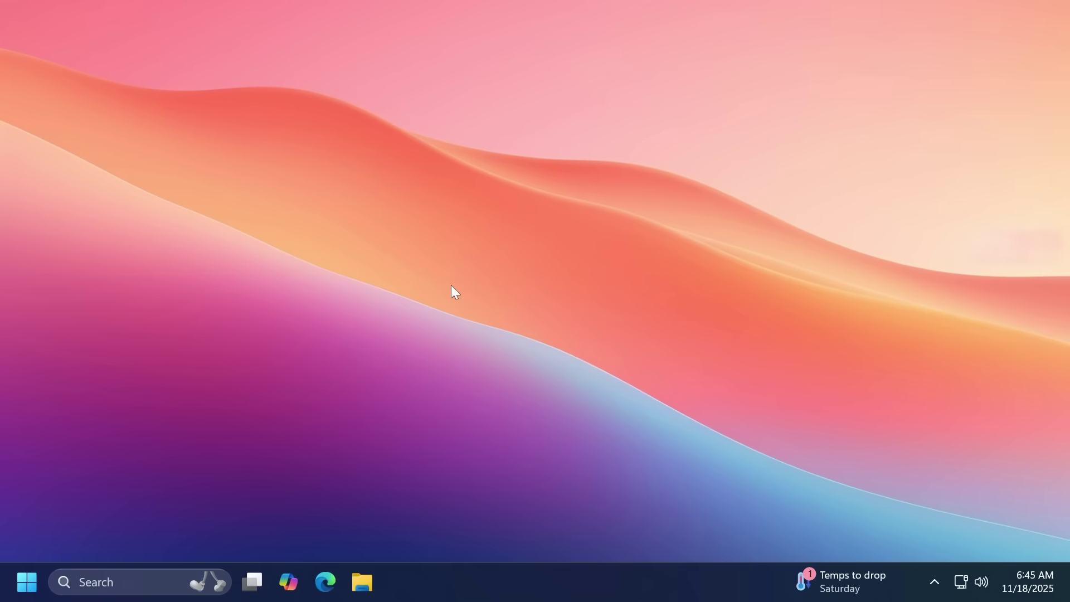
pyautogui.press('super+i')
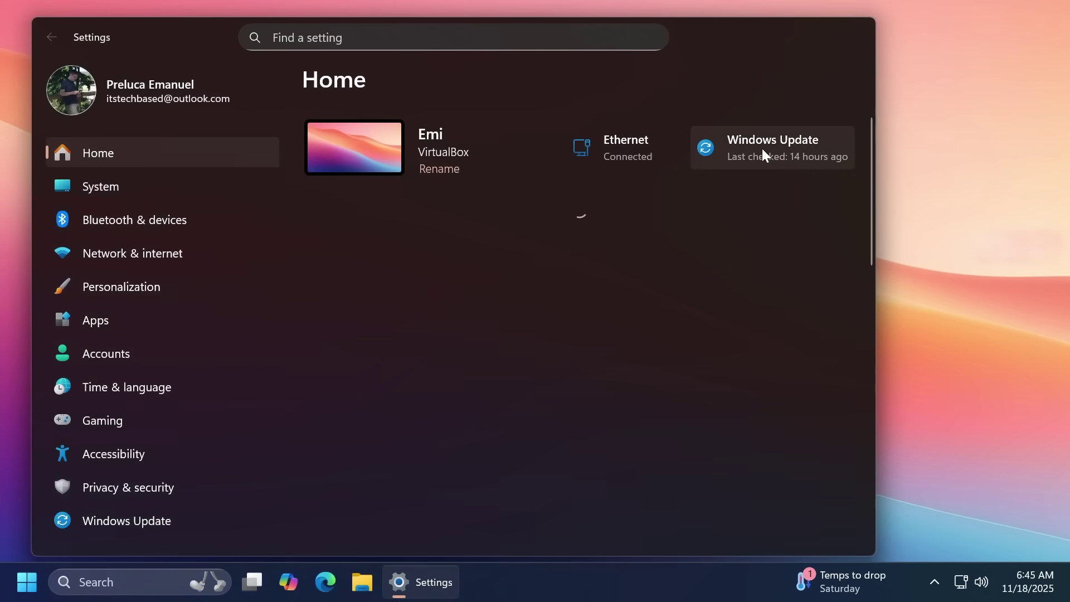
pyautogui.click(762, 148)
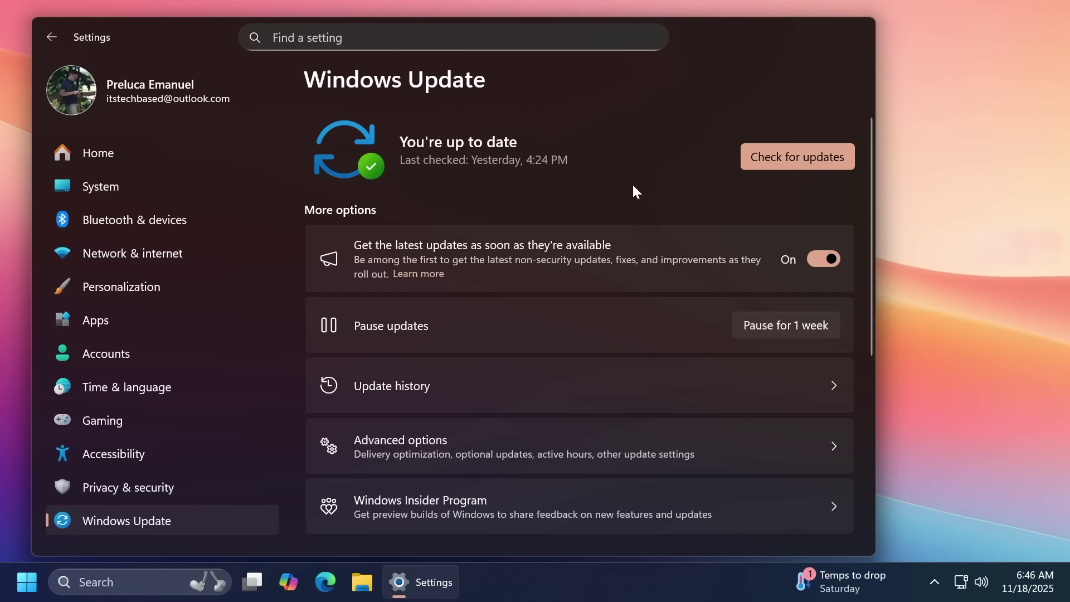
pyautogui.click(857, 29)
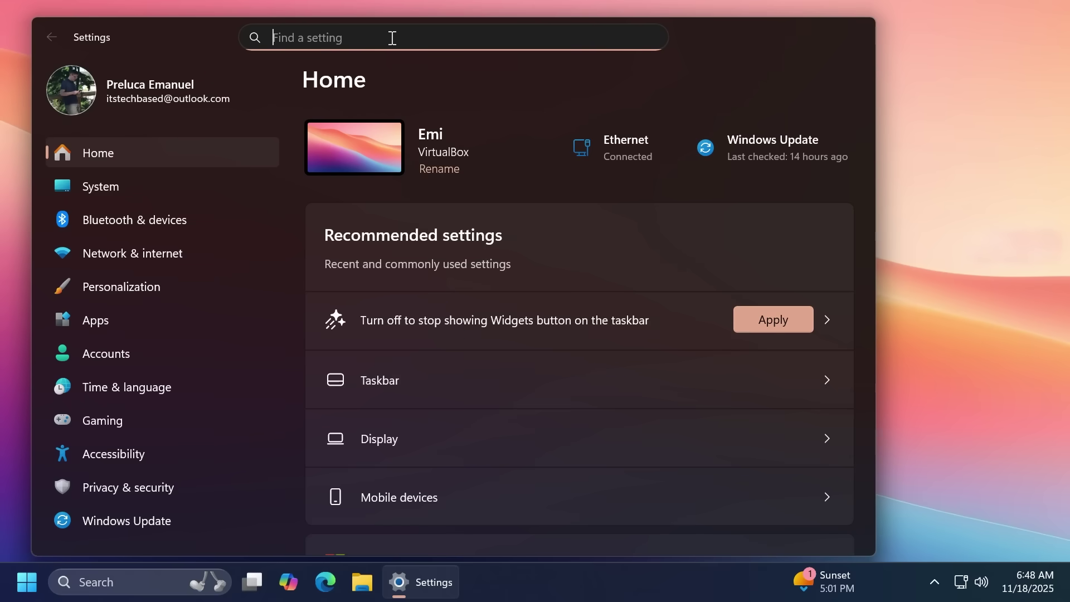
pyautogui.hotkey('alt', 'F4')
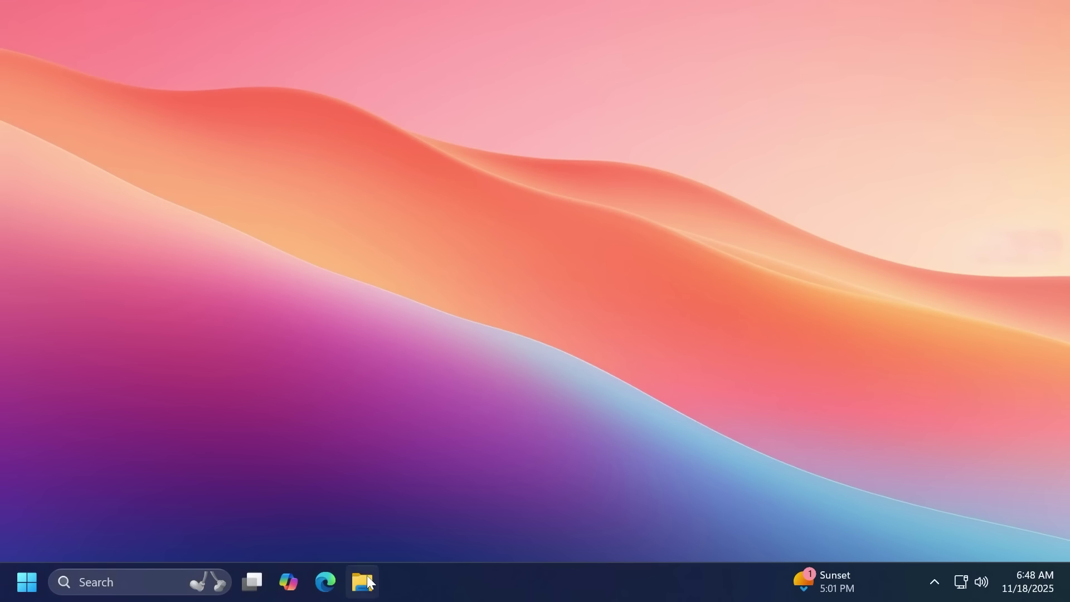
pyautogui.click(366, 577)
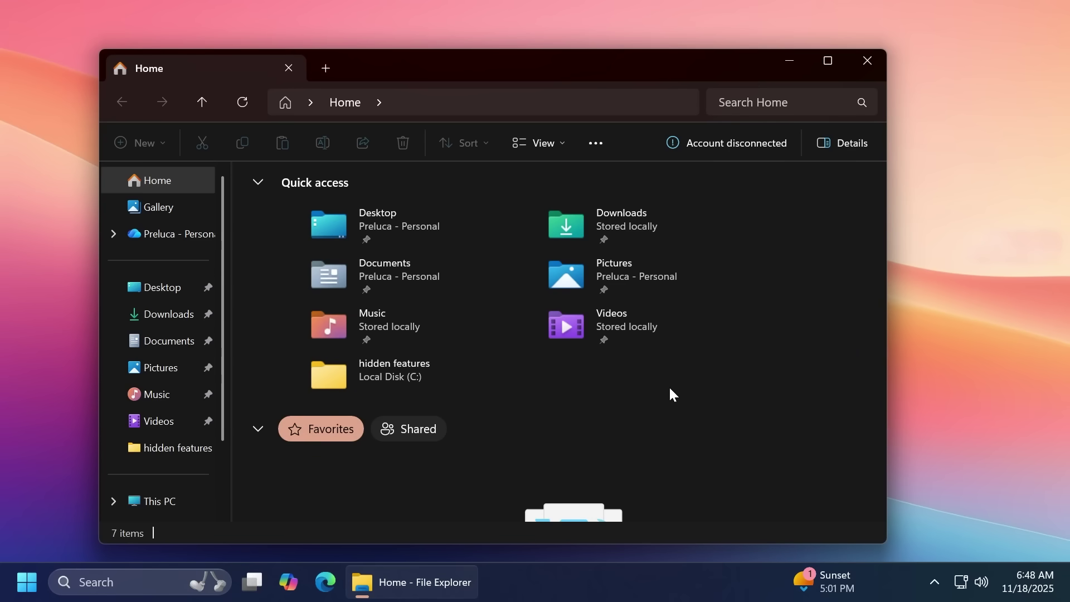
pyautogui.hotkey('alt', 'F4')
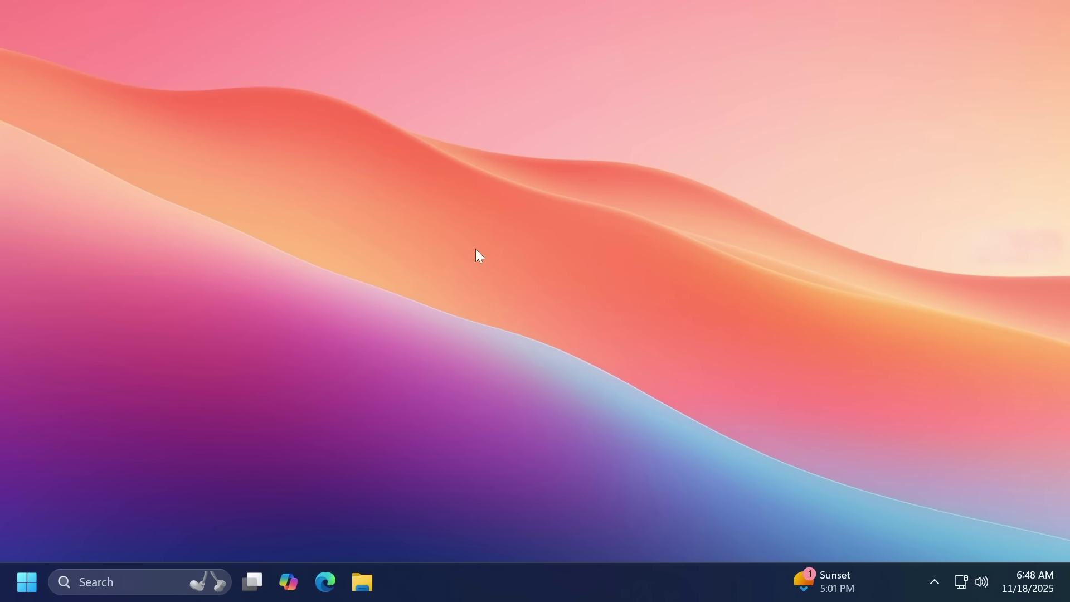
pyautogui.rightClick(443, 228)
pyautogui.click(486, 394)
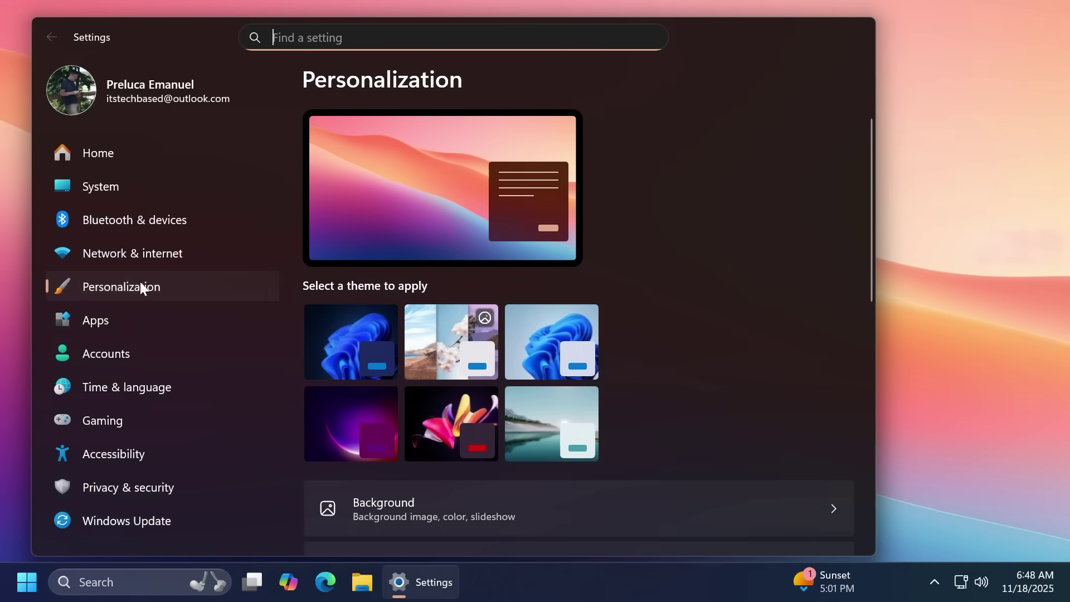
pyautogui.scroll(-3, 689, 359)
pyautogui.click(493, 316)
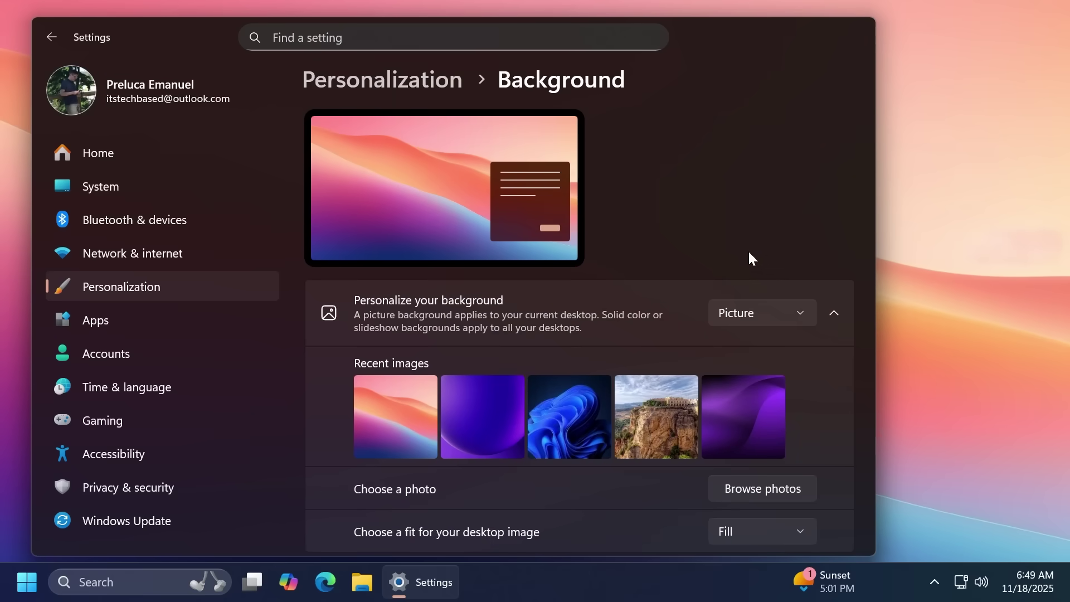
# Step: Close Settings and move both desktop image files to Downloads through the Share tray's Move option
pyautogui.hotkey('alt', 'F4')
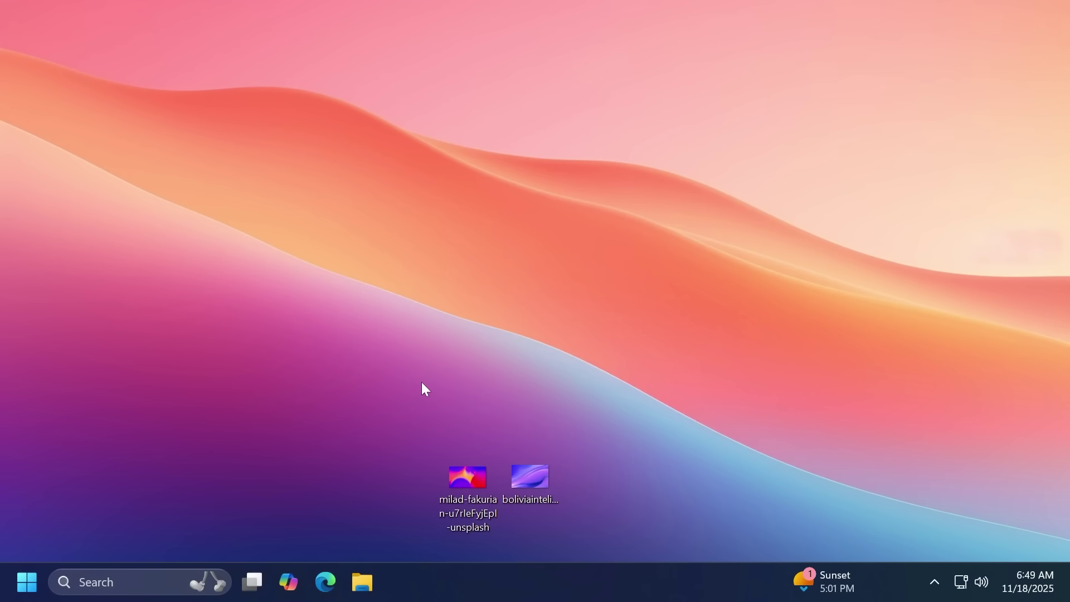
pyautogui.moveTo(628, 390); pyautogui.dragTo(320, 511)
pyautogui.moveTo(465, 473)
pyautogui.mouseDown()
pyautogui.moveTo(430, 371)
pyautogui.moveTo(470, 296)
pyautogui.moveTo(476, 32)
pyautogui.moveTo(538, 78)
pyautogui.moveTo(418, 75)
pyautogui.moveTo(423, 65)
pyautogui.moveTo(469, 291)
pyautogui.moveTo(447, 394)
pyautogui.moveTo(416, 136)
pyautogui.moveTo(445, 80)
pyautogui.moveTo(564, 102)
pyautogui.moveTo(292, 89)
pyautogui.moveTo(371, 54)
pyautogui.moveTo(688, 49)
pyautogui.mouseUp()
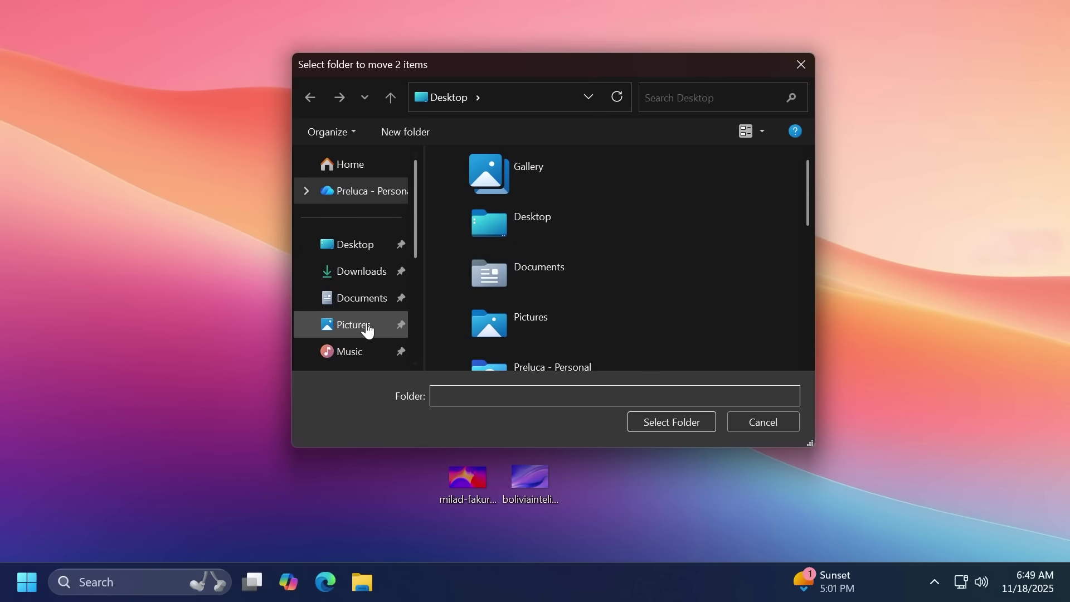
pyautogui.click(361, 272)
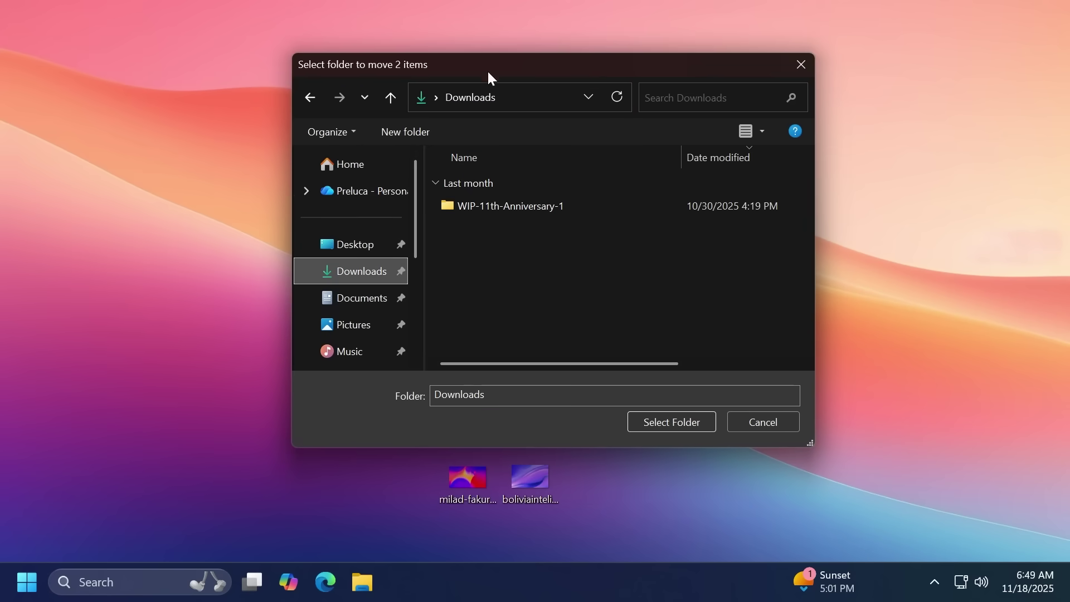
pyautogui.click(663, 423)
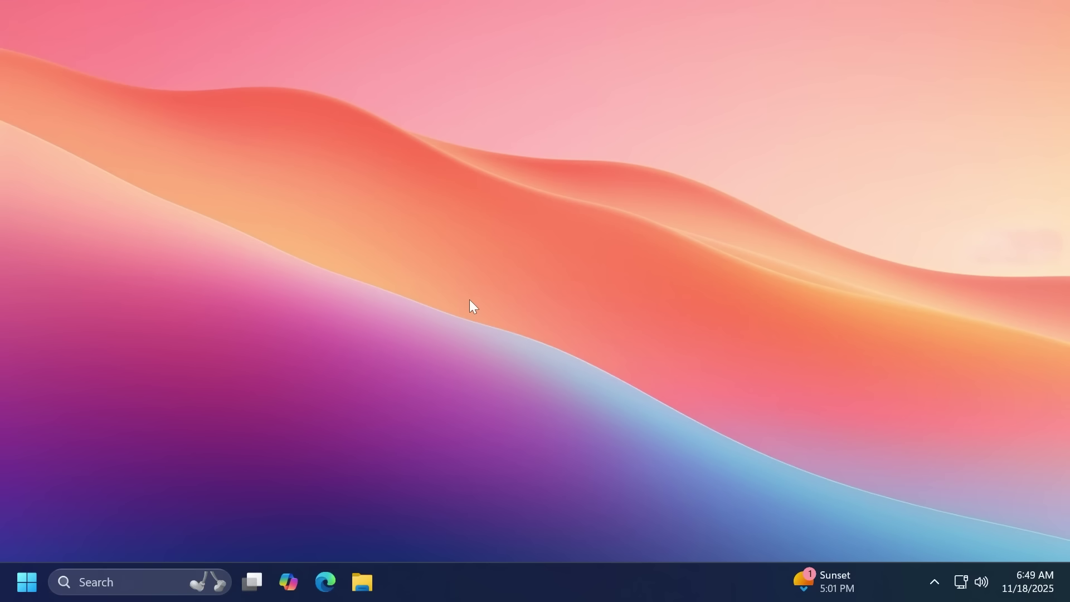
# Step: Check the Drag Tray setting on the System > Nearby sharing page, then close Settings
pyautogui.press('super+i')
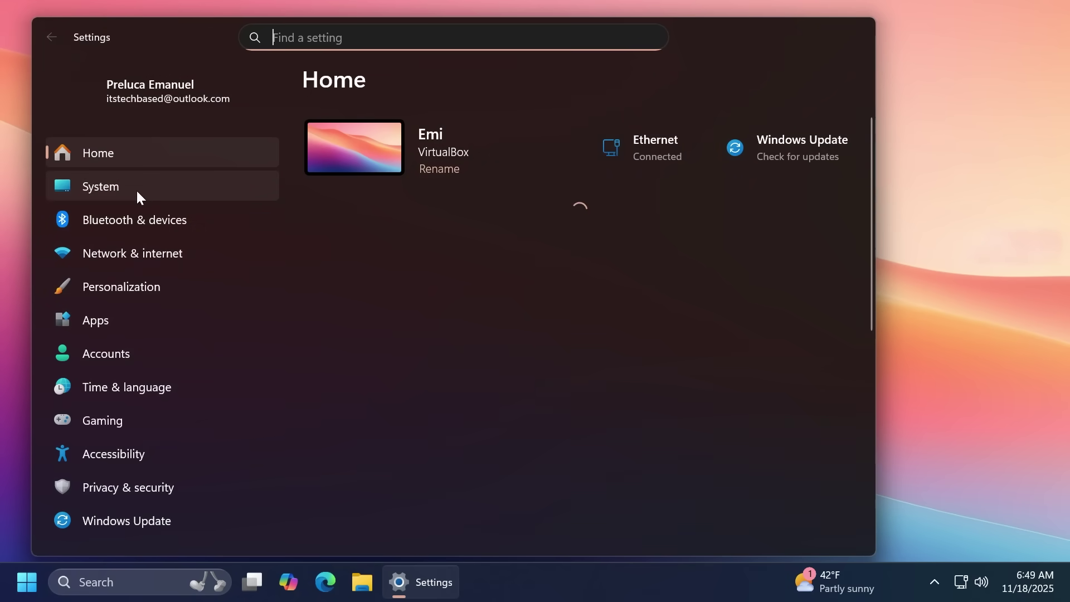
pyautogui.click(137, 192)
pyautogui.scroll(-6, 430, 285)
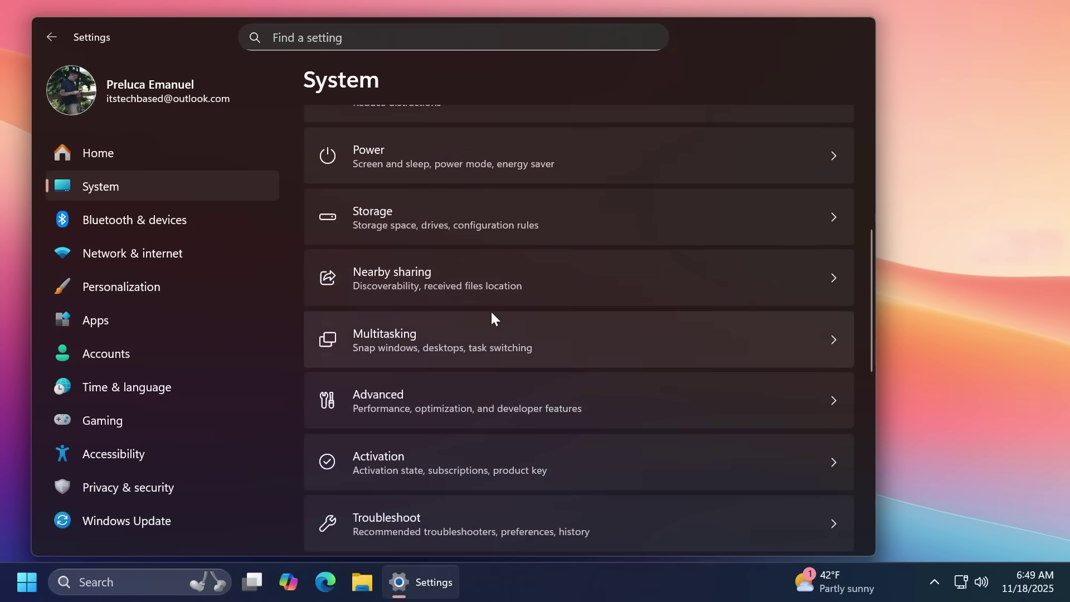
pyautogui.click(407, 285)
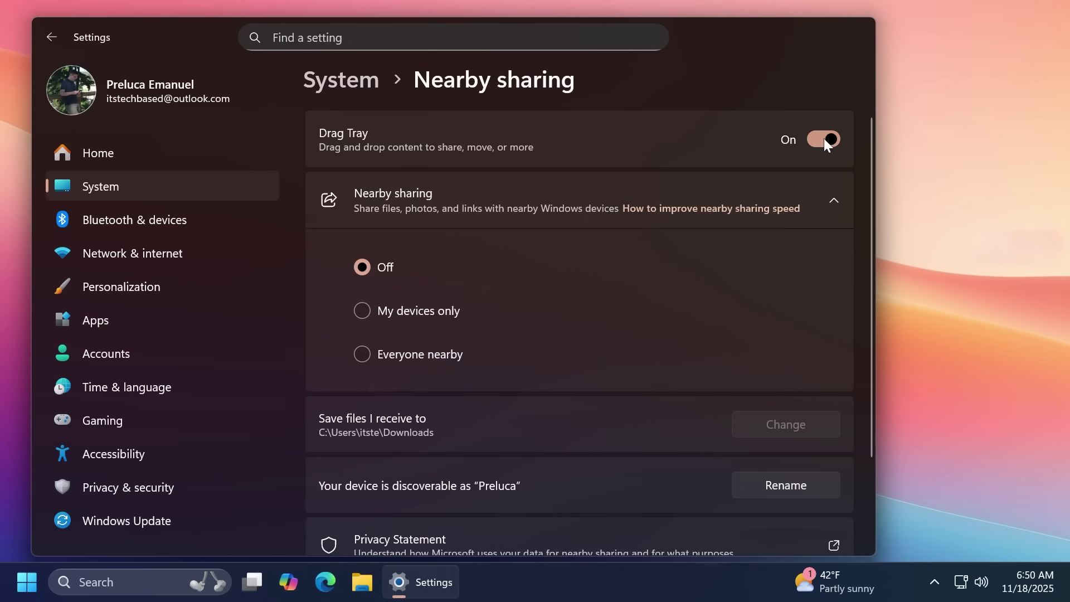
pyautogui.click(857, 32)
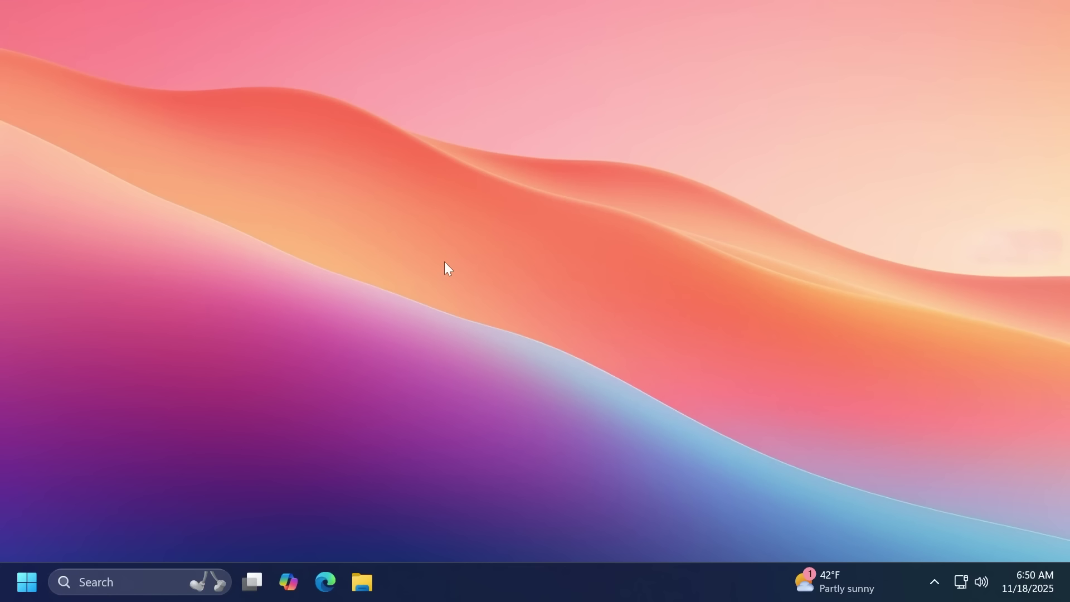
# Step: In File Explorer, open Local Disk (C:) and attempt to permanently delete the ProgramData folder
pyautogui.press('super+e')
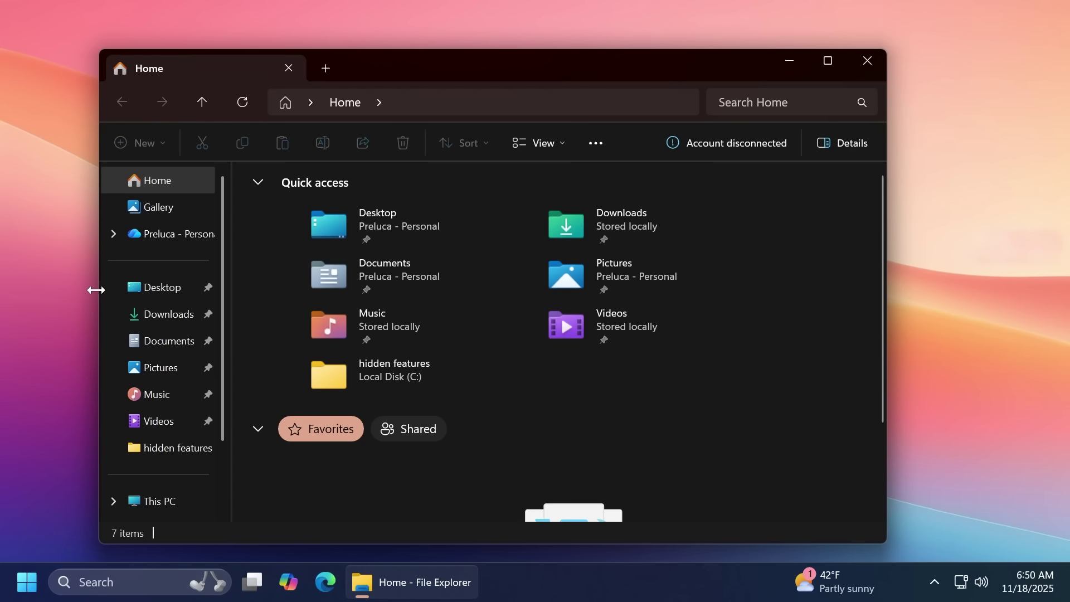
pyautogui.click(161, 496)
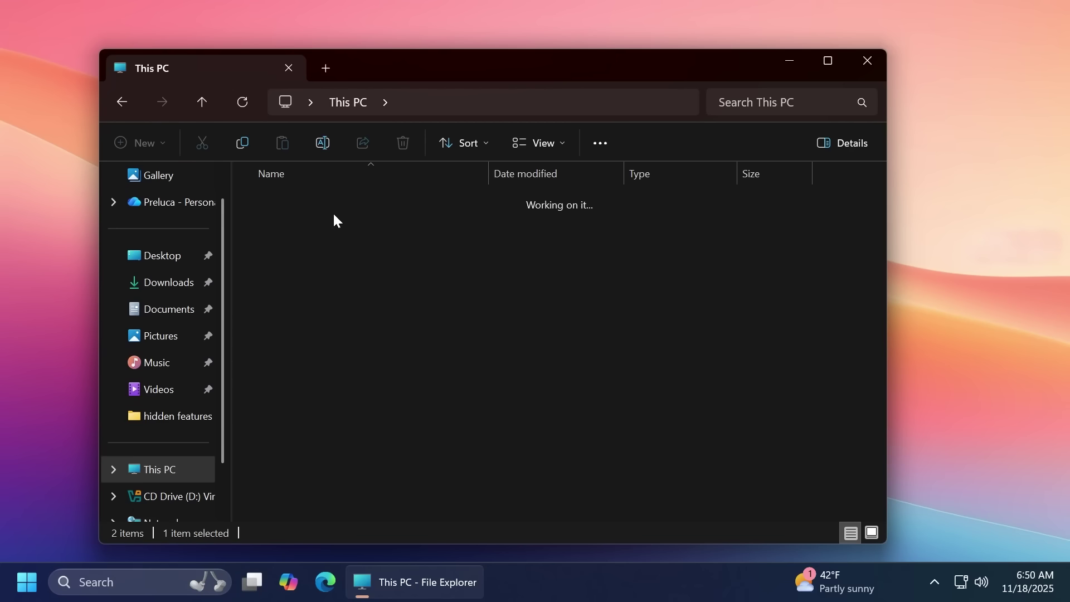
pyautogui.doubleClick(332, 212)
pyautogui.click(307, 416)
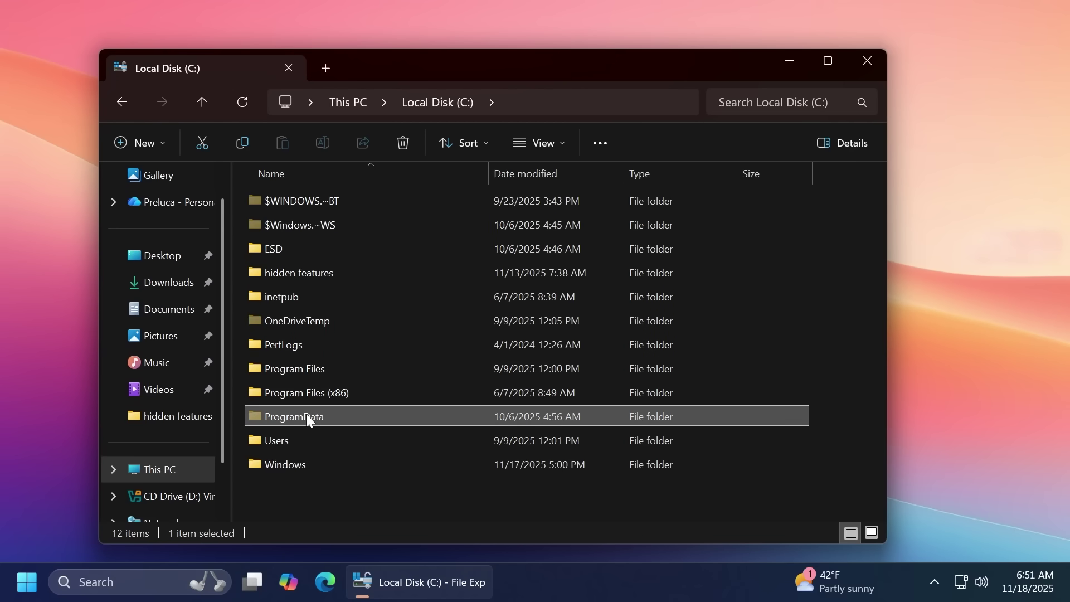
pyautogui.hotkey('shift', 'Delete')
pyautogui.moveTo(431, 246); pyautogui.dragTo(470, 225)
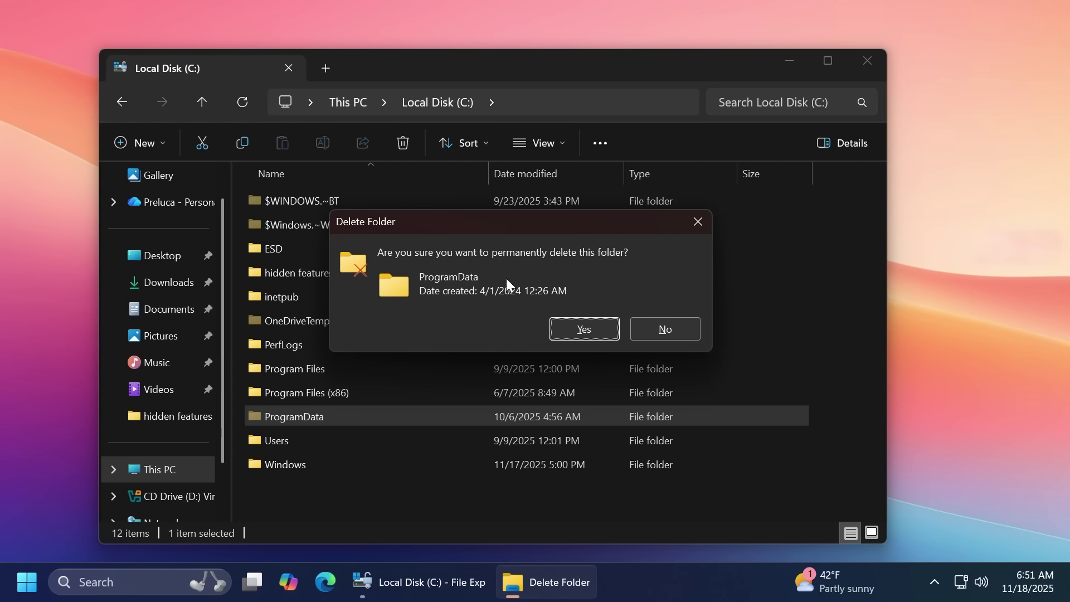
pyautogui.moveTo(510, 222); pyautogui.dragTo(543, 231)
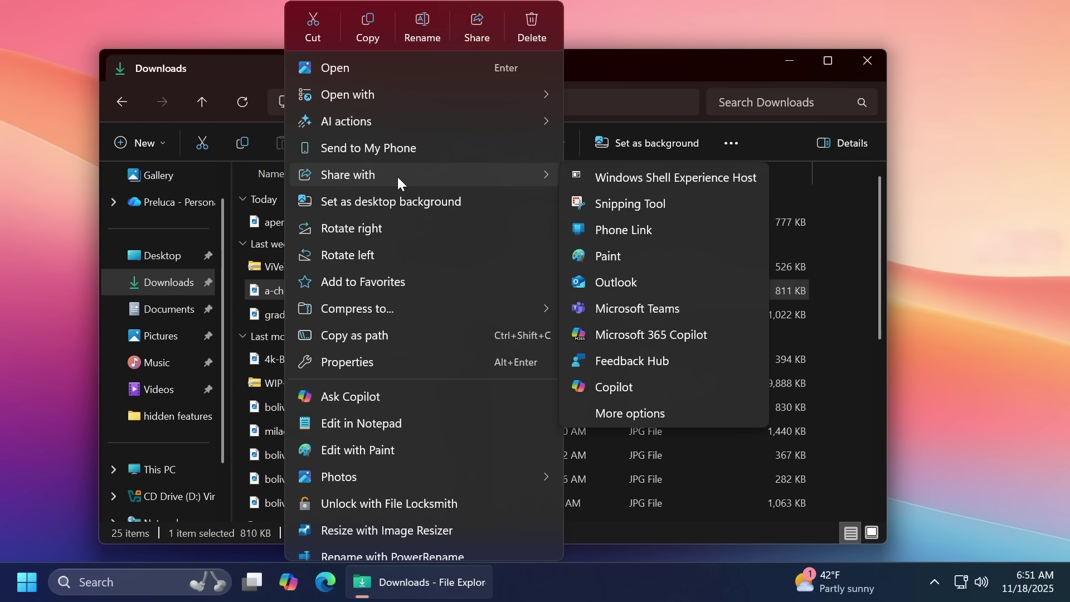
# Step: Close the file's context menu and return to File Explorer's Home view
pyautogui.click(653, 62)
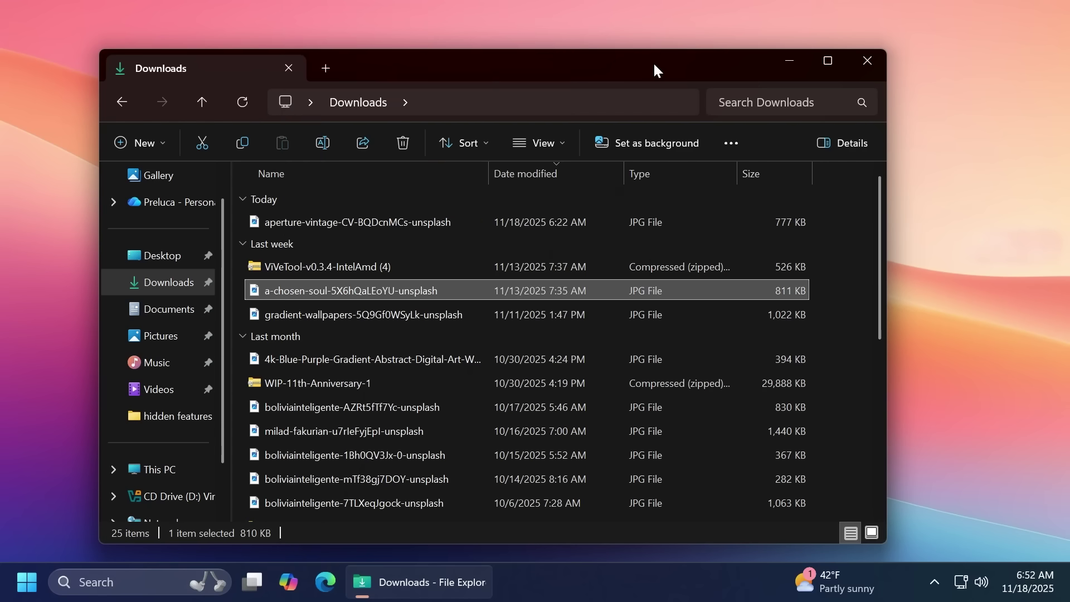
pyautogui.scroll(1, 167, 184)
pyautogui.click(158, 180)
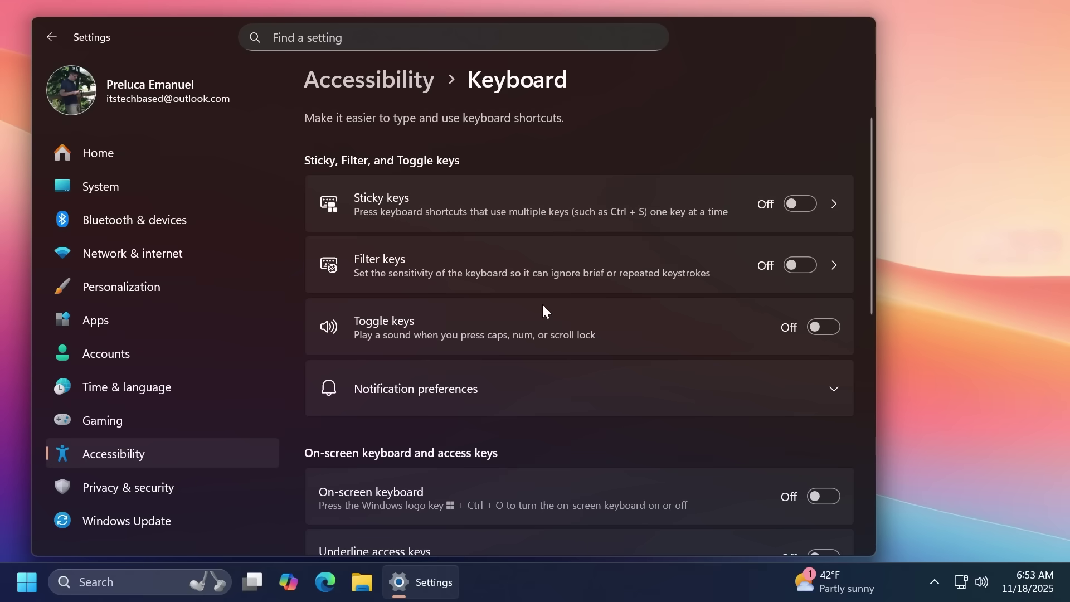
# Step: Go back from the Keyboard page to the main Accessibility page and view the Text cursor settings
pyautogui.click(404, 82)
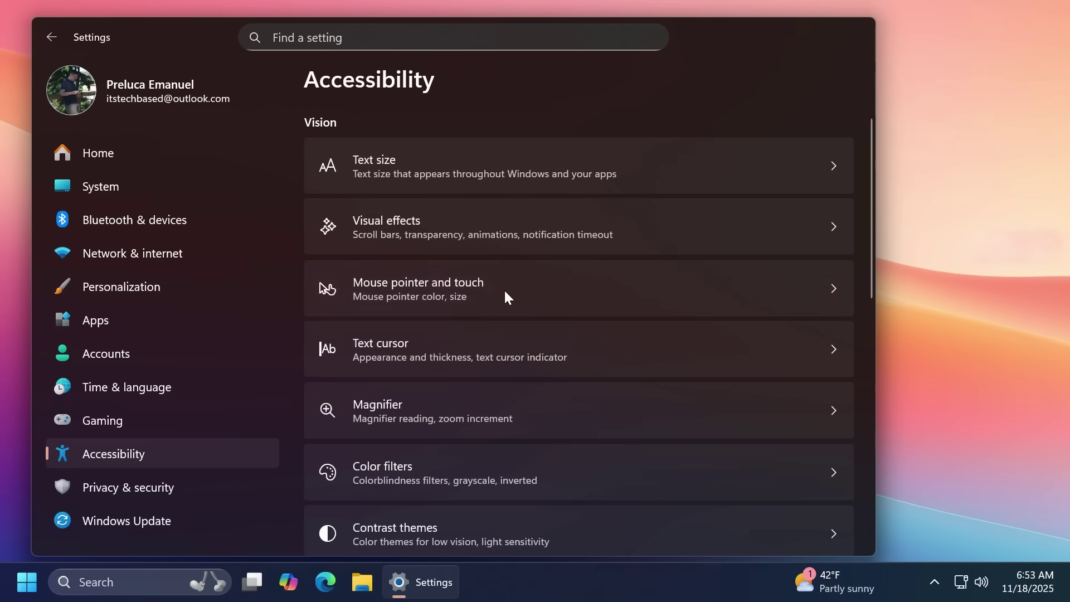
pyautogui.click(435, 354)
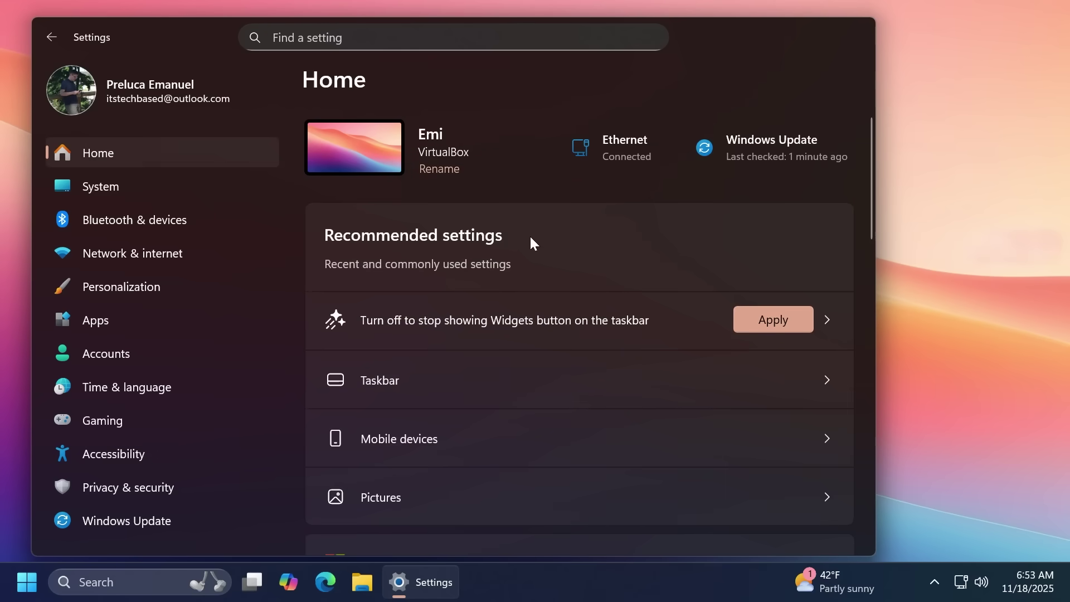
pyautogui.scroll(-10, 529, 240)
# Step: Open System > About and review device info showing Windows 11 Pro 25H2, build 26200.7296
pyautogui.scroll(15, 532, 241)
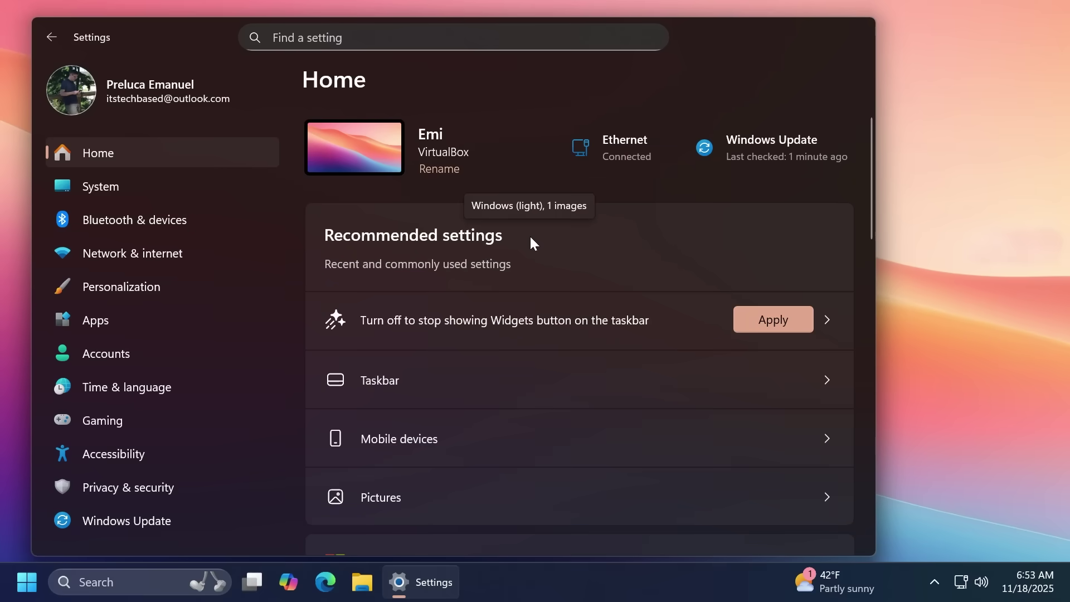
pyautogui.click(130, 185)
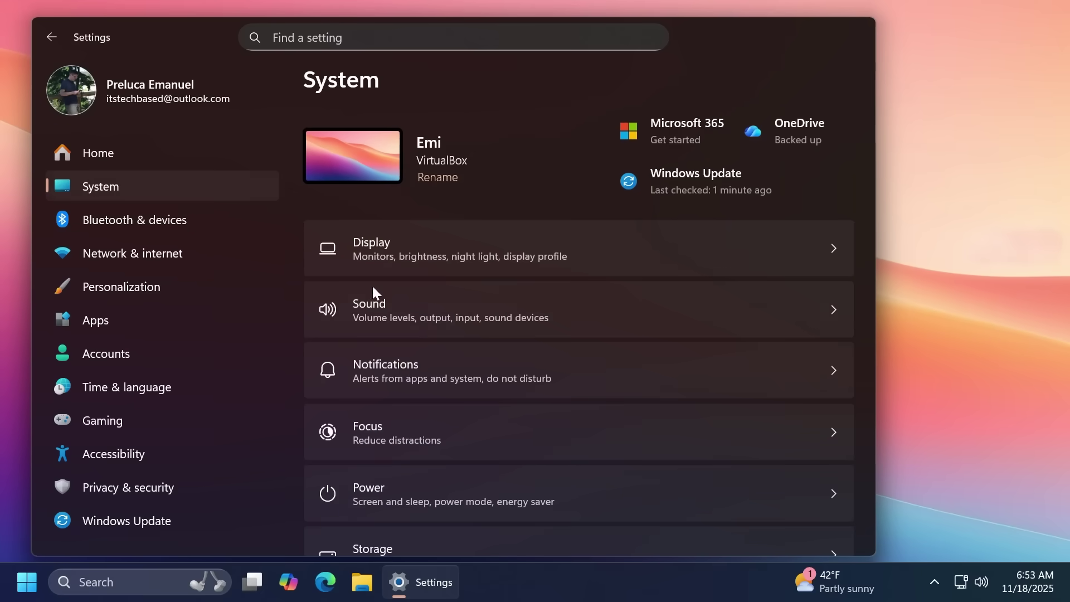
pyautogui.scroll(-6, 446, 323)
pyautogui.scroll(-5, 489, 344)
pyautogui.click(387, 493)
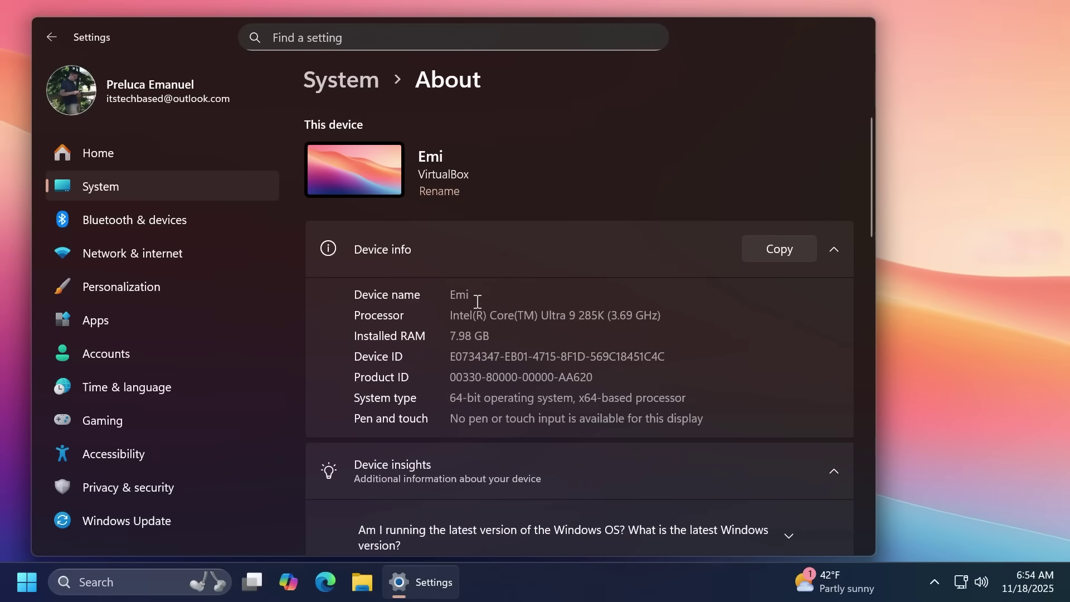
pyautogui.scroll(-5, 477, 302)
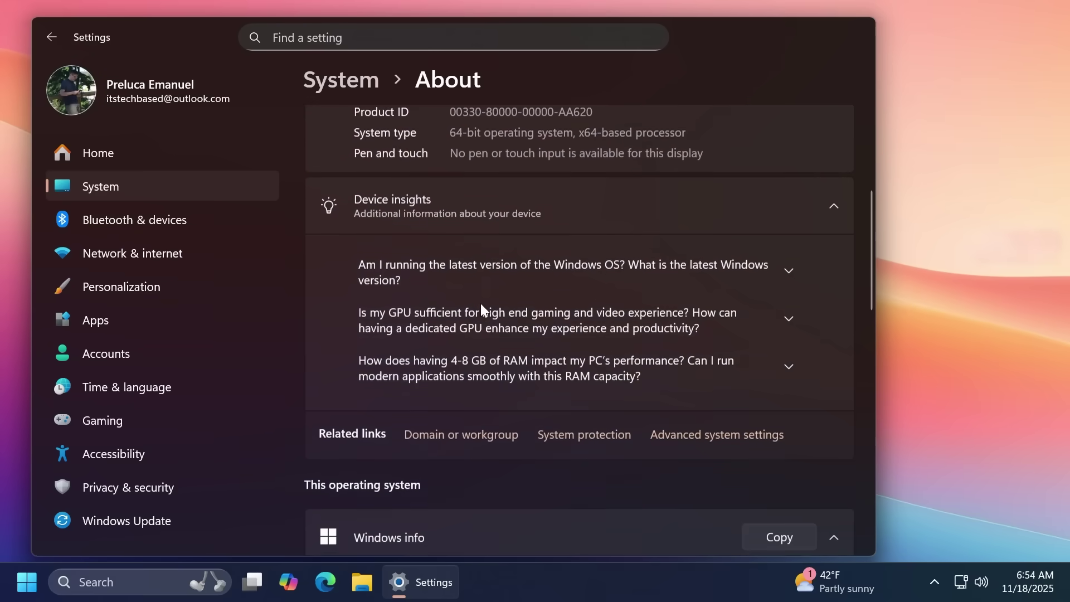
pyautogui.scroll(-3, 481, 304)
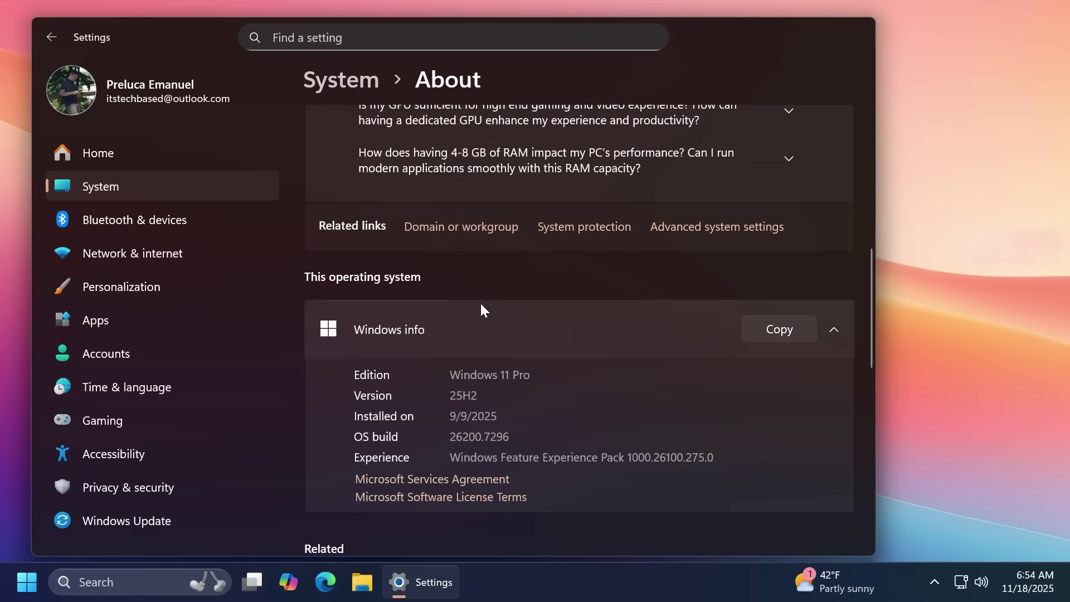
pyautogui.scroll(-7, 481, 303)
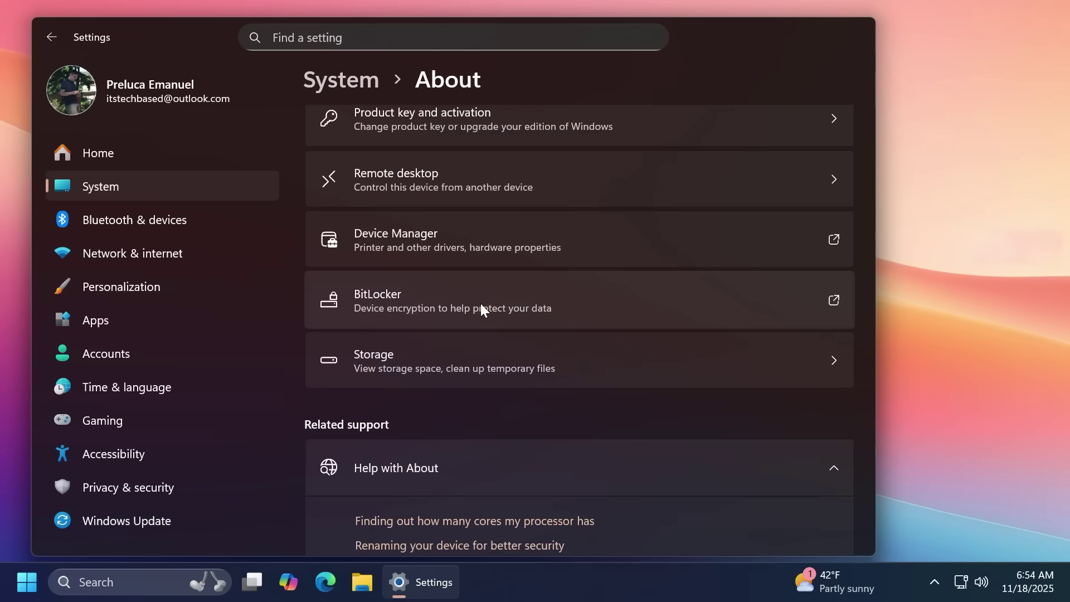
# Step: Open Bluetooth & devices > Mobile devices and review the S24 phone's features list
pyautogui.click(121, 222)
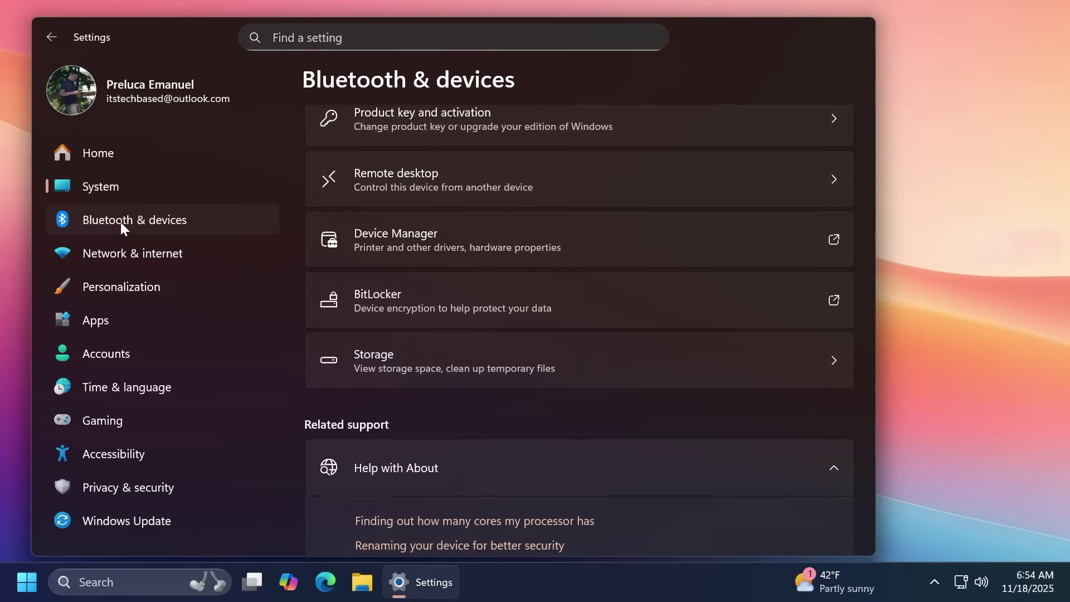
pyautogui.click(424, 281)
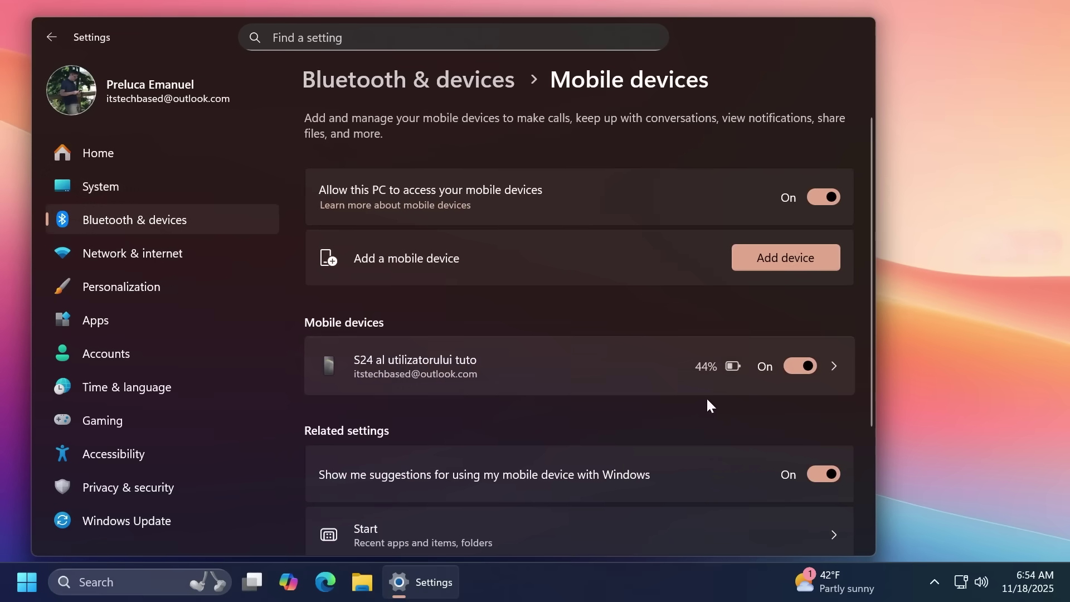
pyautogui.scroll(-3, 529, 285)
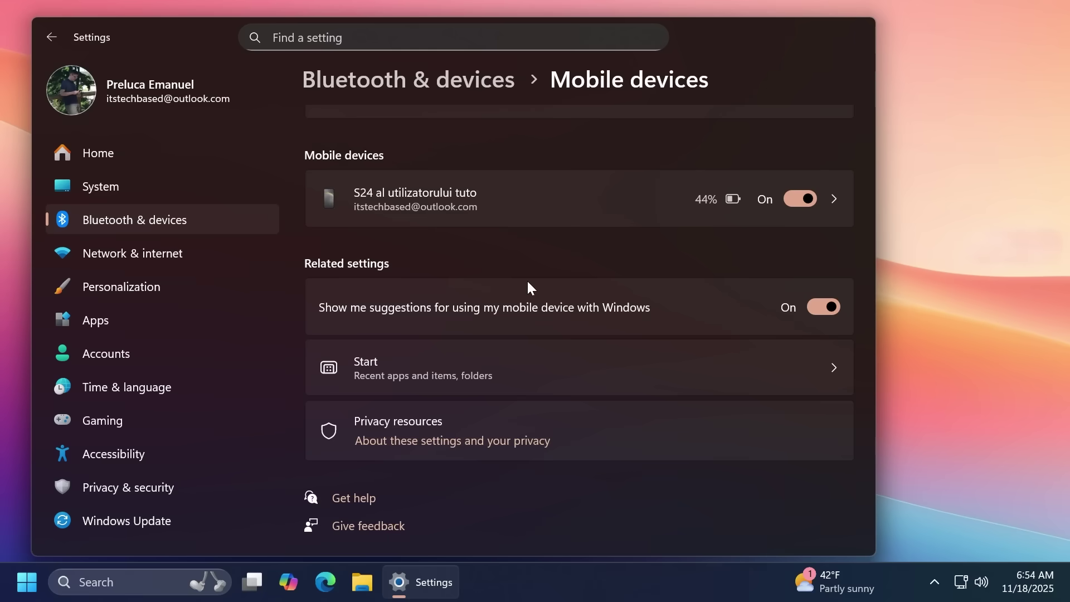
pyautogui.click(479, 206)
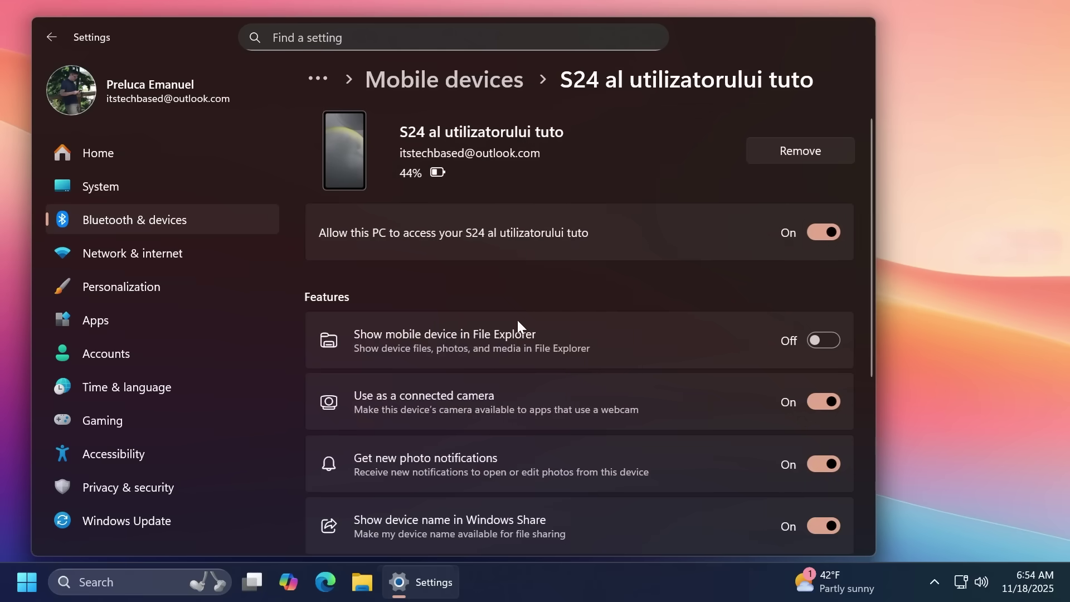
pyautogui.scroll(-3, 516, 325)
pyautogui.scroll(-2, 497, 269)
pyautogui.scroll(2, 452, 313)
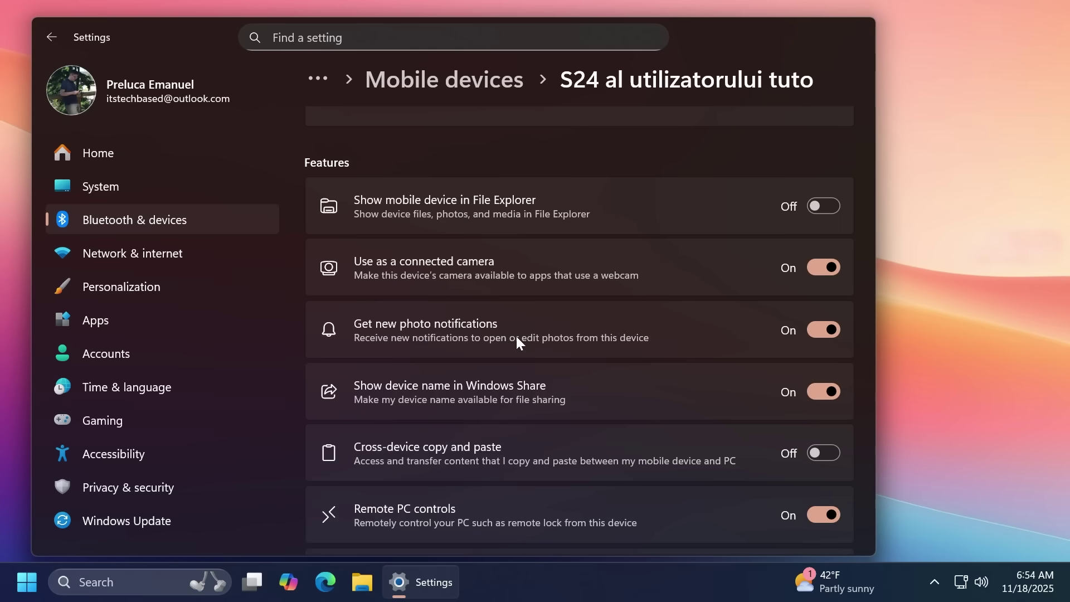
# Step: Open System > Advanced > Virtual Workspaces and review Windows Sandbox, Hyper-V and the other features, all off
pyautogui.click(131, 181)
pyautogui.scroll(-6, 447, 328)
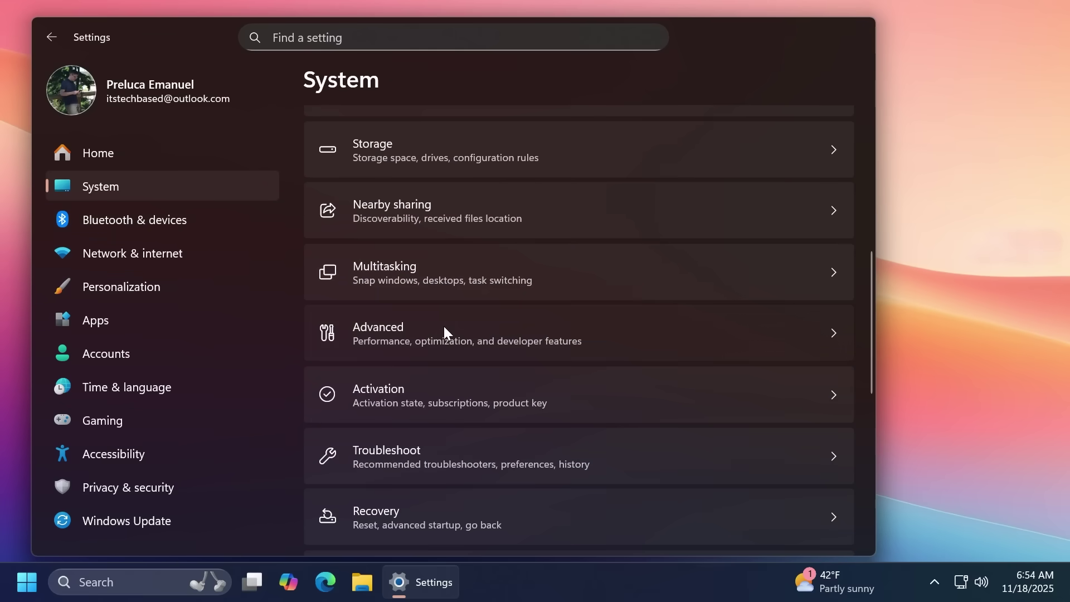
pyautogui.click(444, 333)
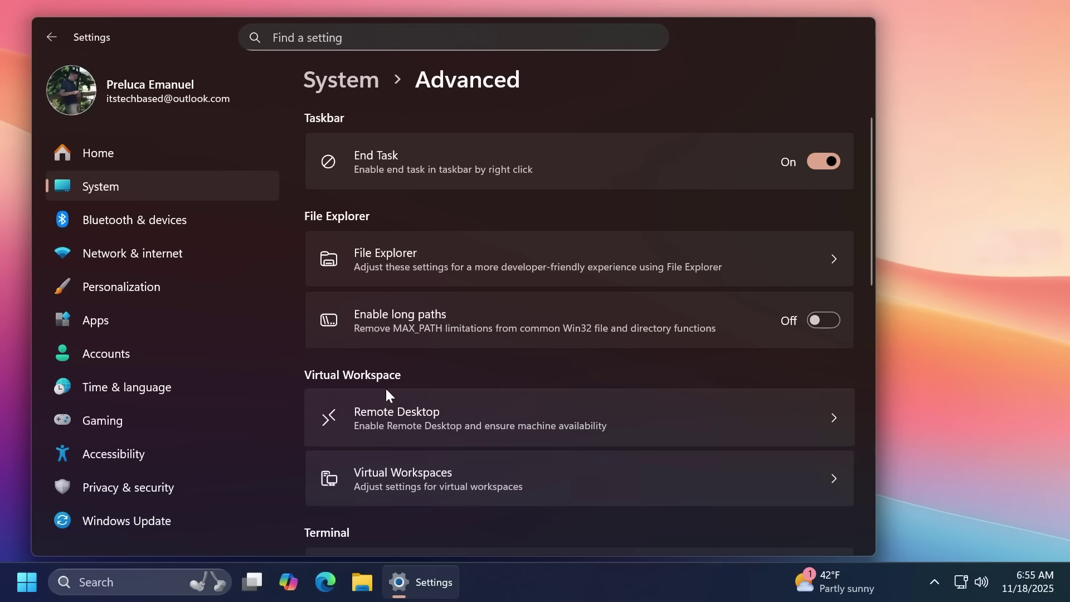
pyautogui.scroll(-2, 385, 384)
pyautogui.click(386, 360)
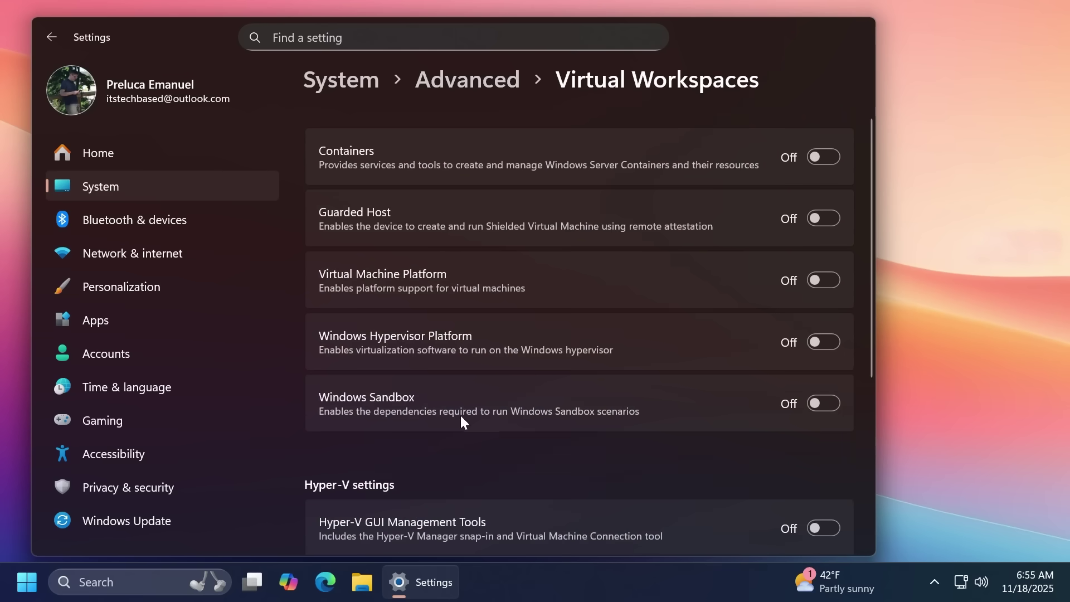
pyautogui.scroll(-4, 476, 270)
pyautogui.scroll(4, 477, 282)
pyautogui.scroll(-1, 385, 245)
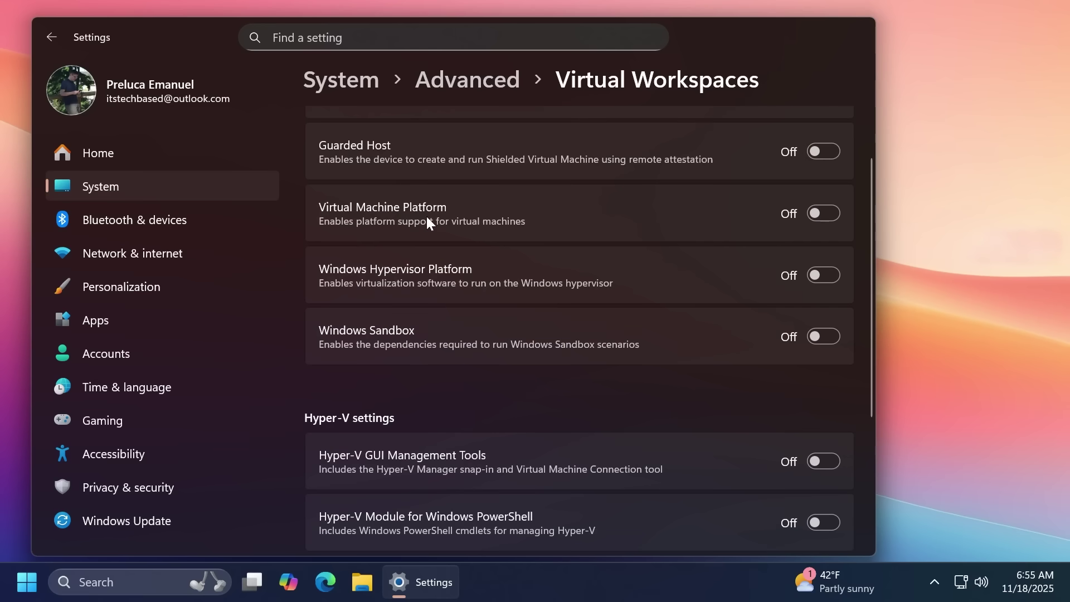
pyautogui.scroll(-1, 413, 323)
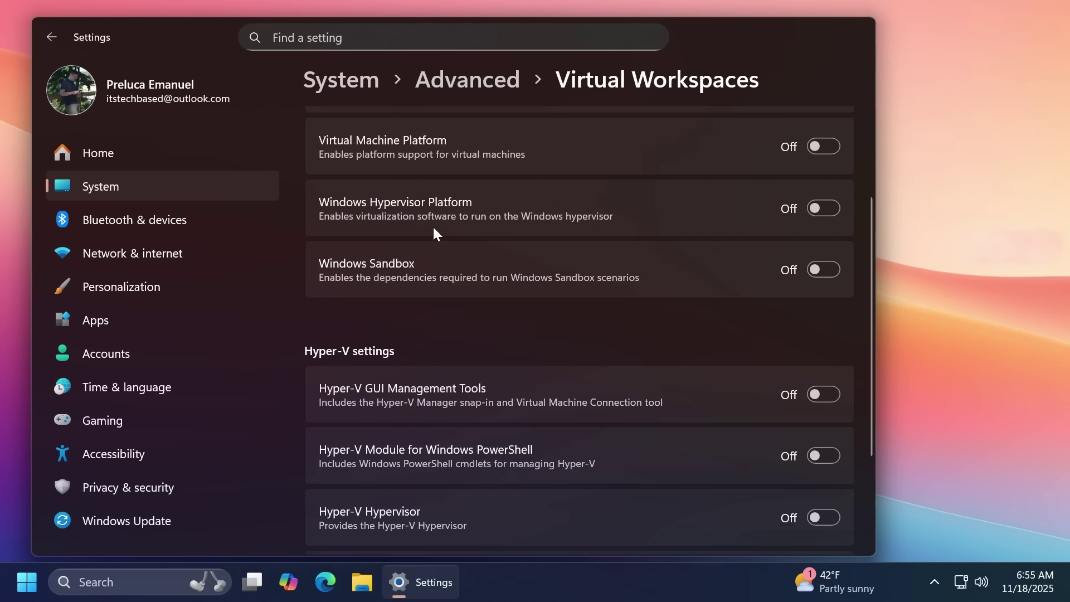
pyautogui.scroll(-2, 412, 223)
pyautogui.scroll(4, 461, 387)
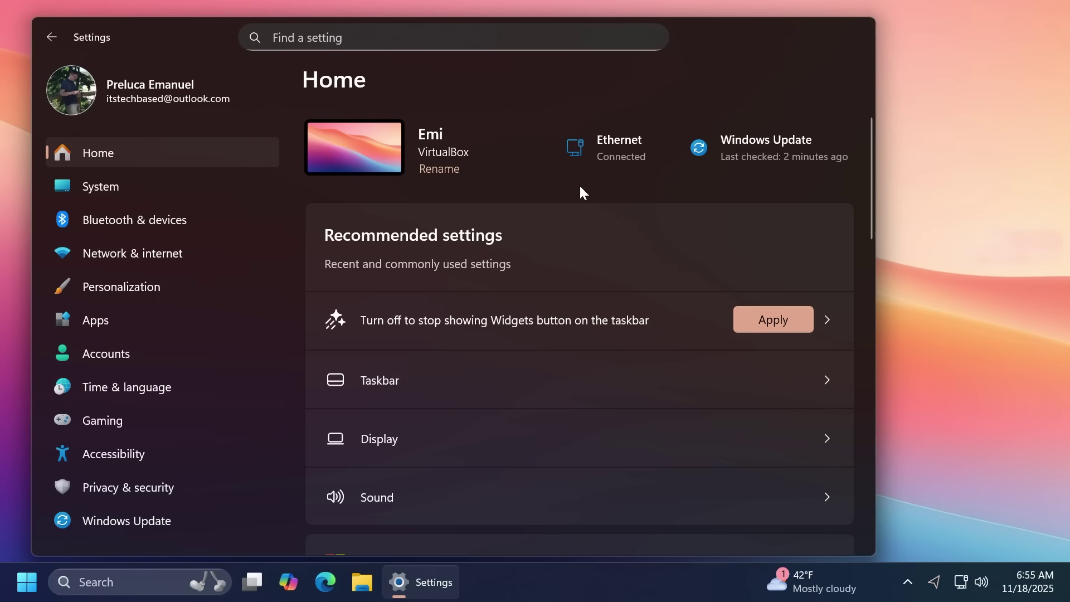
# Step: Switch to Network & internet settings, then view the Start menu's phone companion panel
pyautogui.click(248, 253)
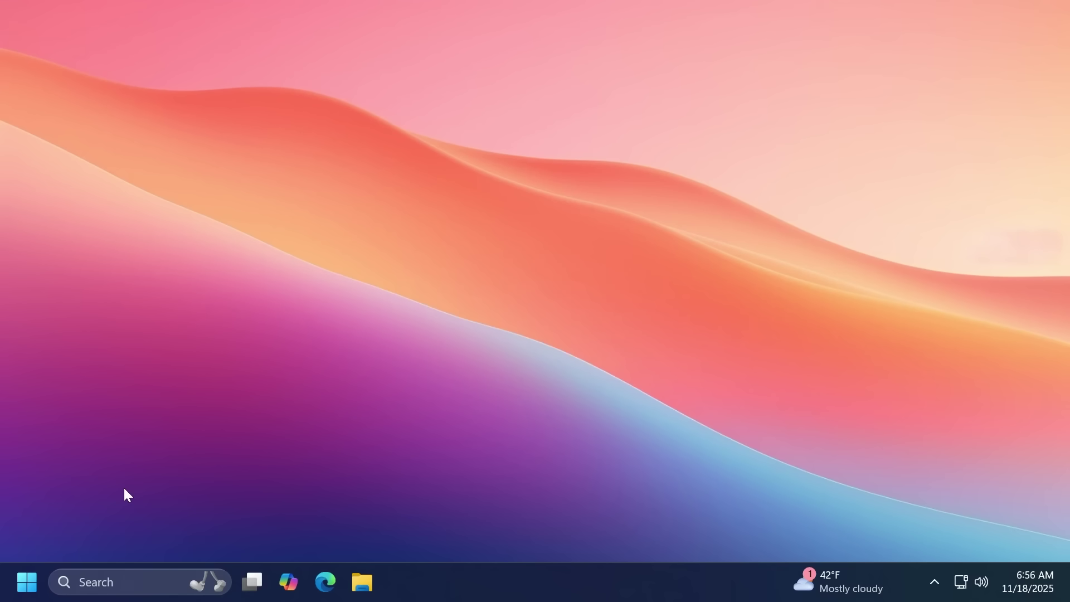
pyautogui.click(27, 582)
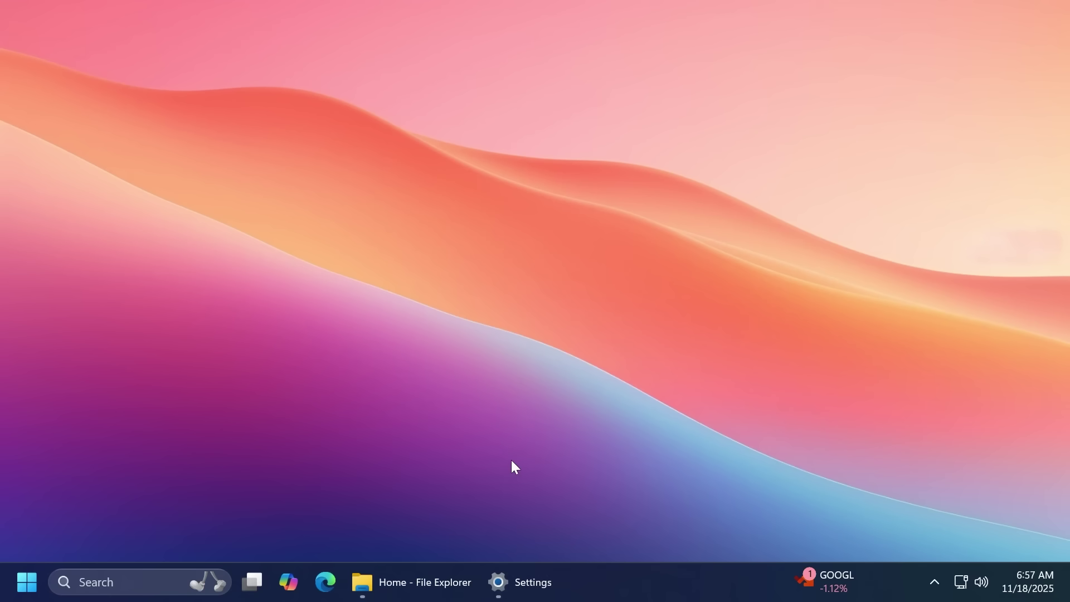
# Step: Review the taskbar behaviors (alignment Left, auto-hide off), then close Settings
pyautogui.rightClick(664, 574)
pyautogui.click(687, 548)
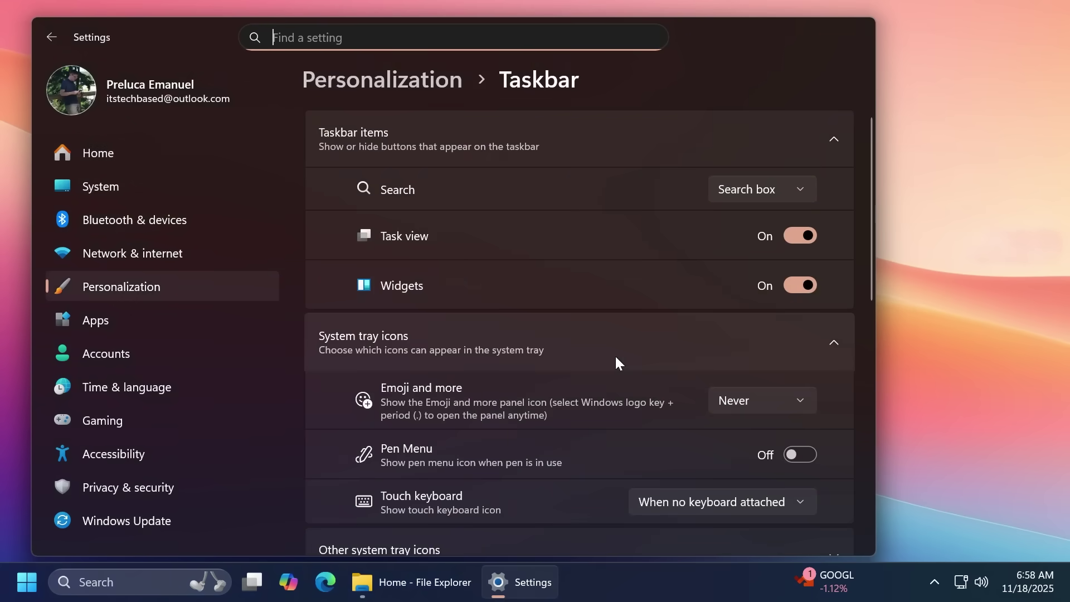
pyautogui.scroll(-5, 441, 307)
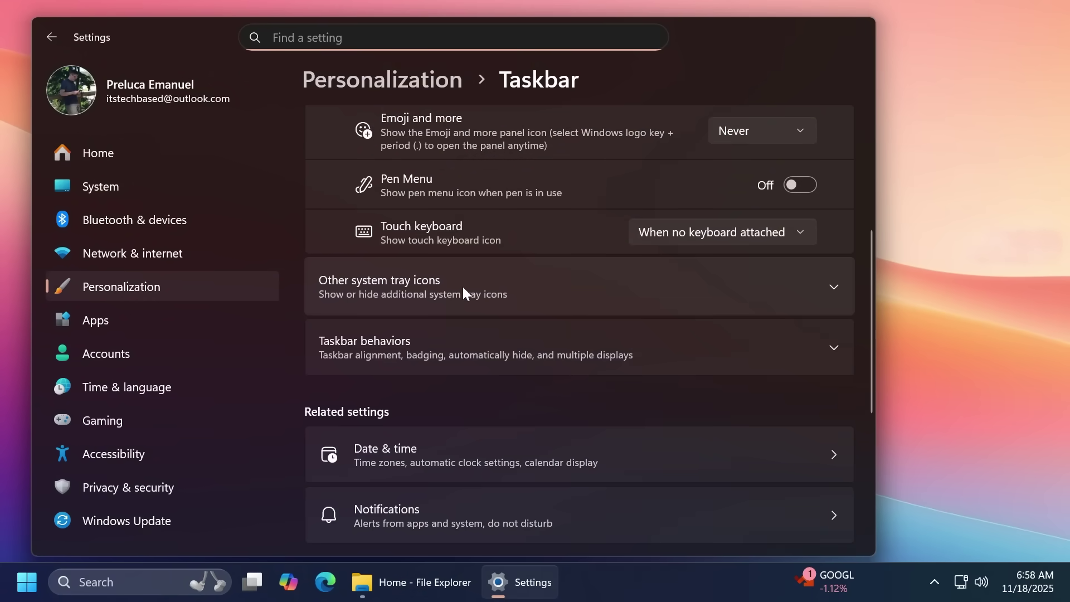
pyautogui.scroll(-3, 464, 286)
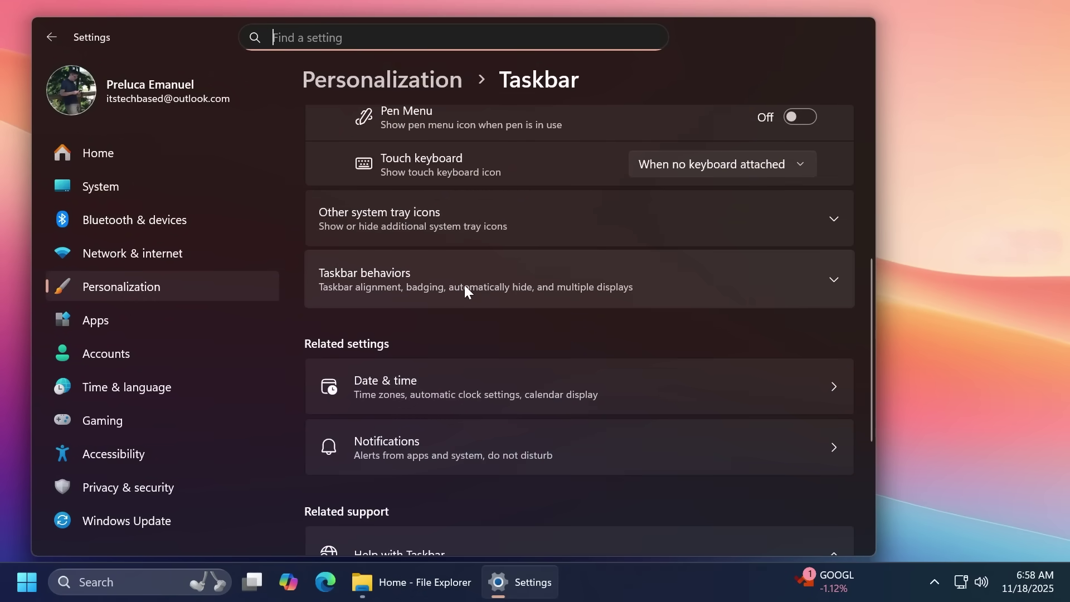
pyautogui.click(479, 222)
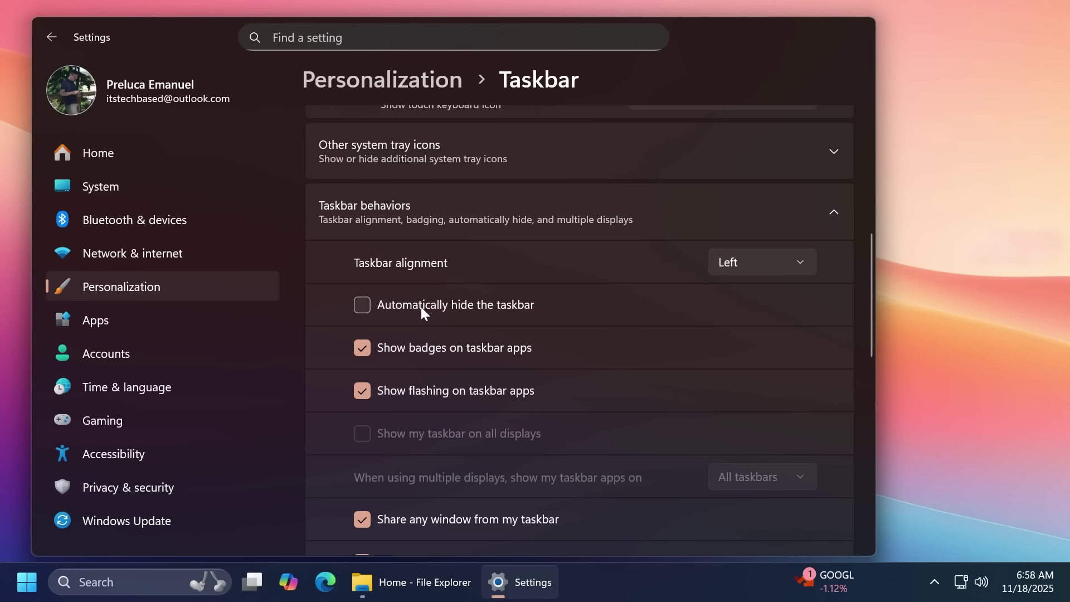
pyautogui.click(856, 32)
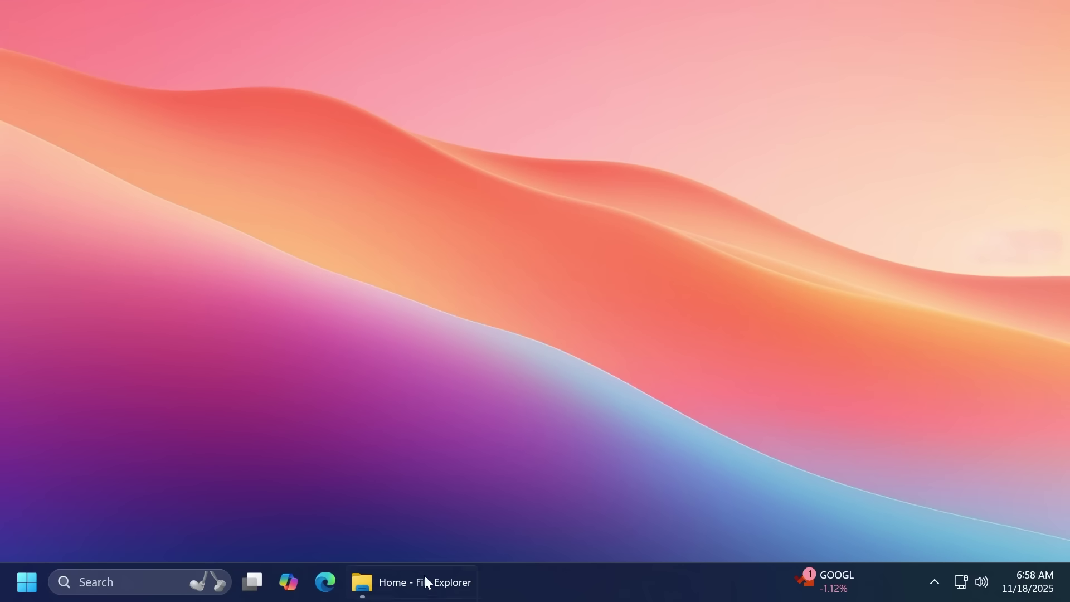
# Step: Open Quick machine recovery under System > Recovery in Settings, confirming it is on
pyautogui.press('super+i')
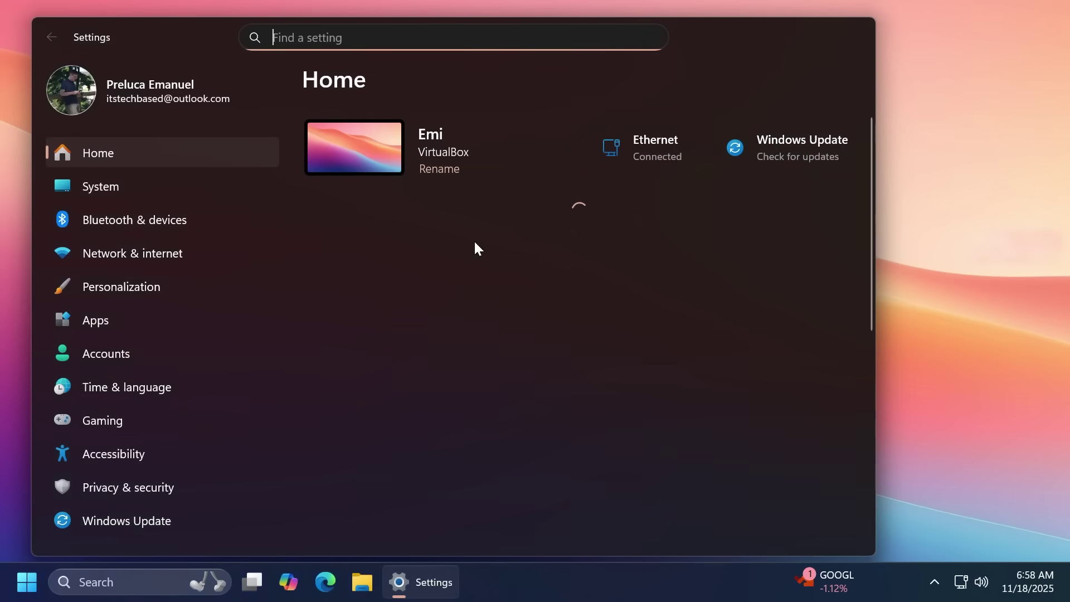
pyautogui.click(132, 188)
pyautogui.scroll(-5, 496, 361)
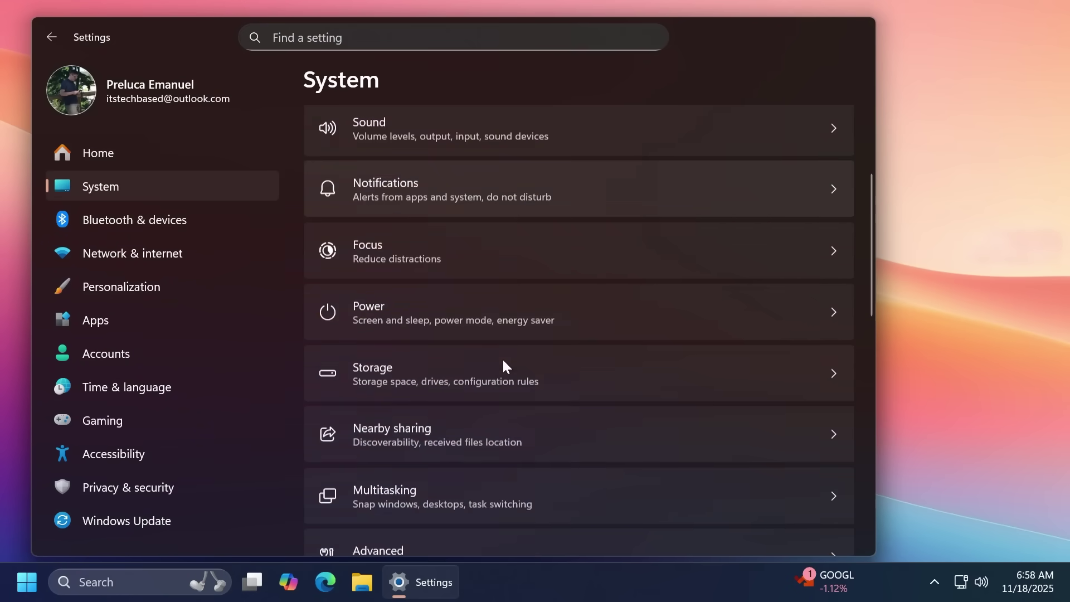
pyautogui.scroll(-3, 477, 357)
pyautogui.click(445, 389)
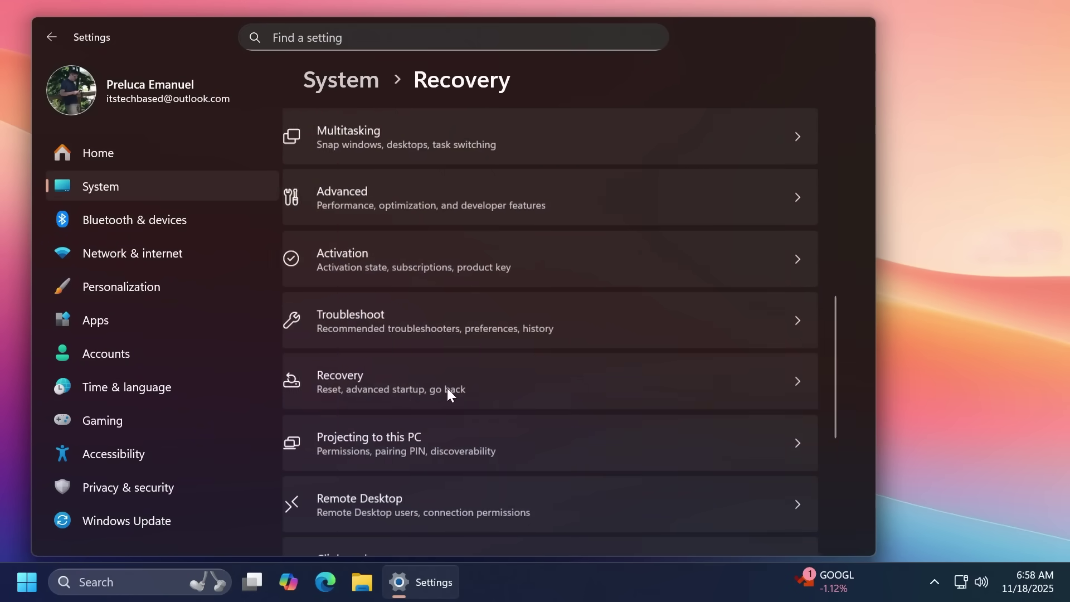
pyautogui.click(435, 490)
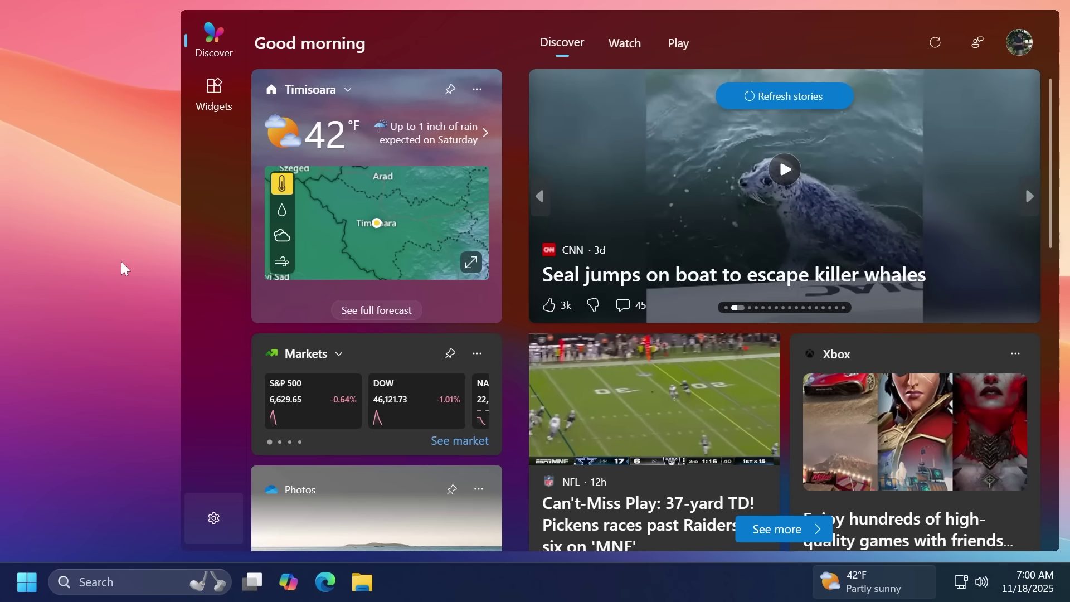
# Step: Check the Widgets settings for the Discover dashboard and Open on hover, both on, then close them
pyautogui.click(213, 518)
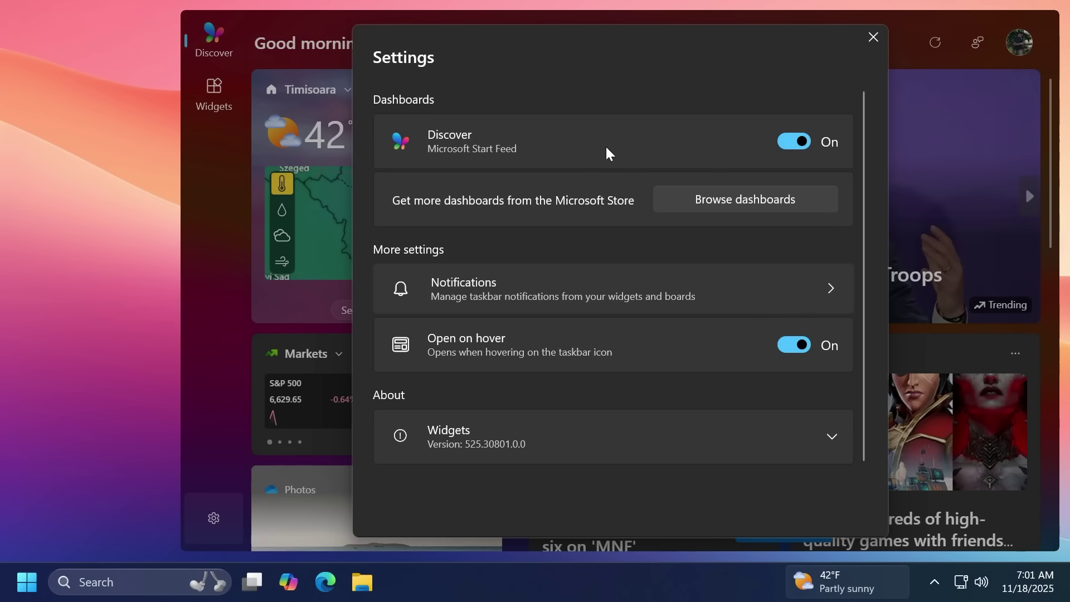
pyautogui.click(873, 36)
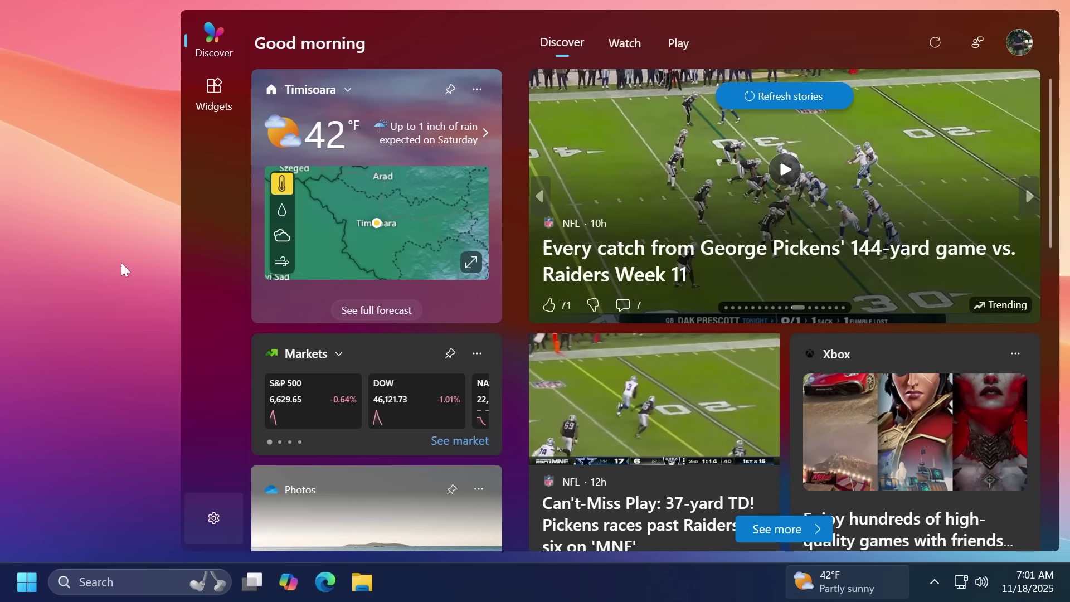
pyautogui.click(105, 253)
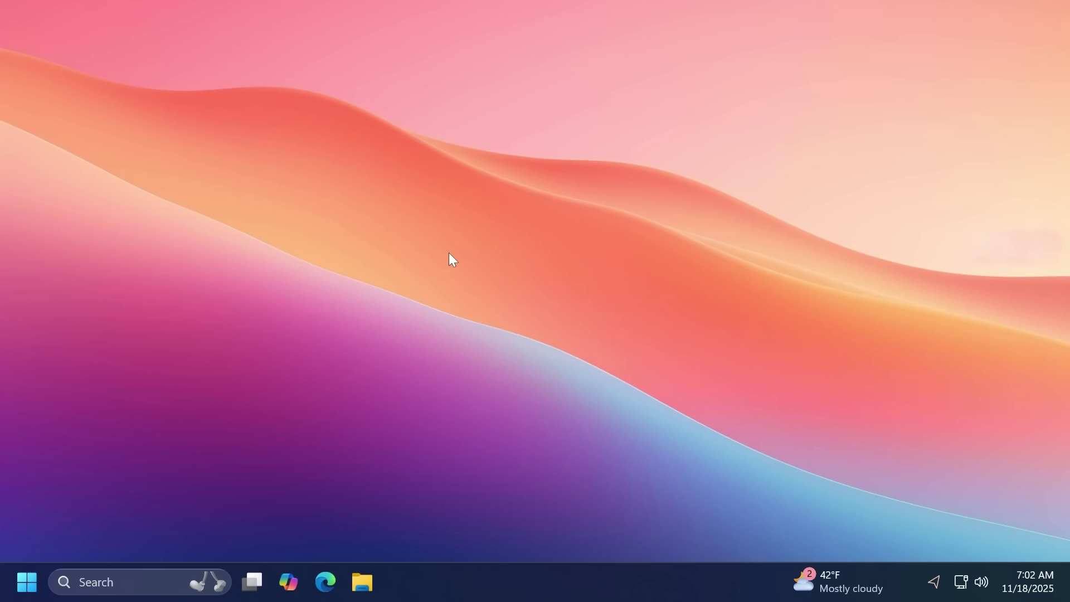
pyautogui.press('super+i')
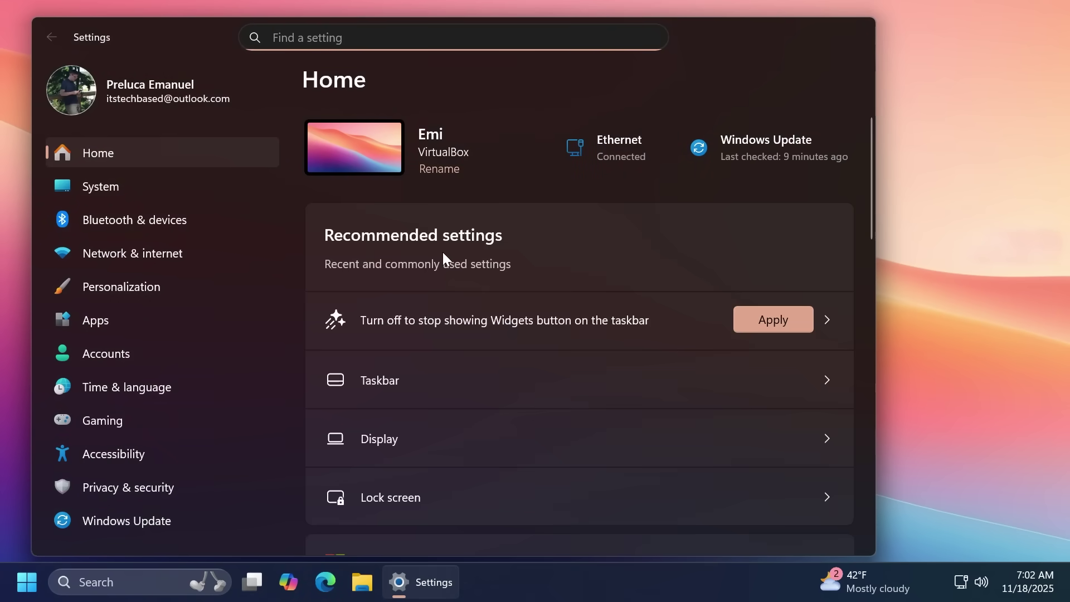
pyautogui.click(124, 352)
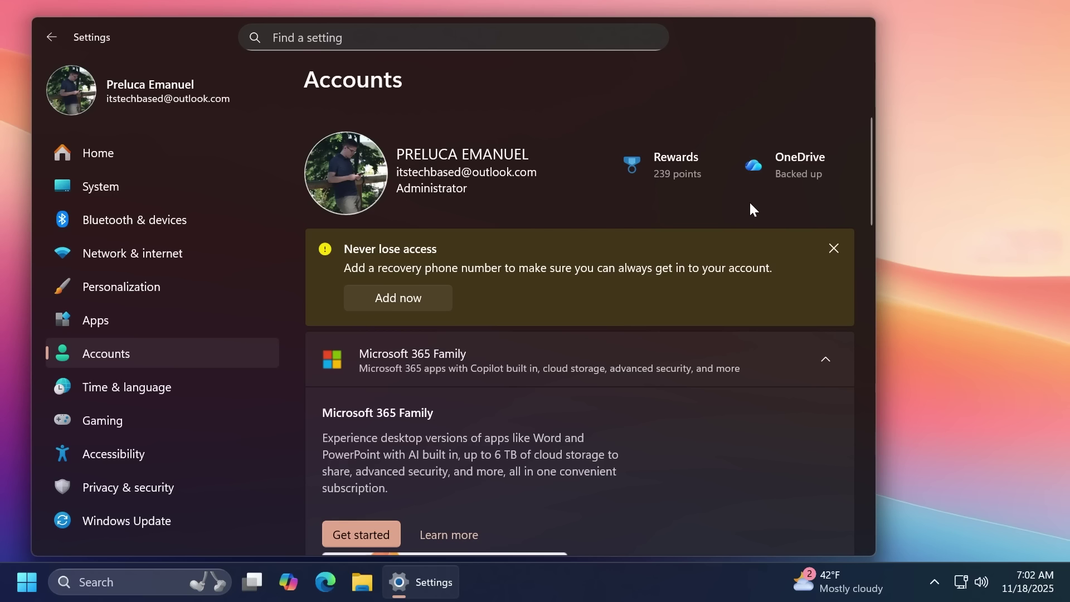
pyautogui.click(861, 28)
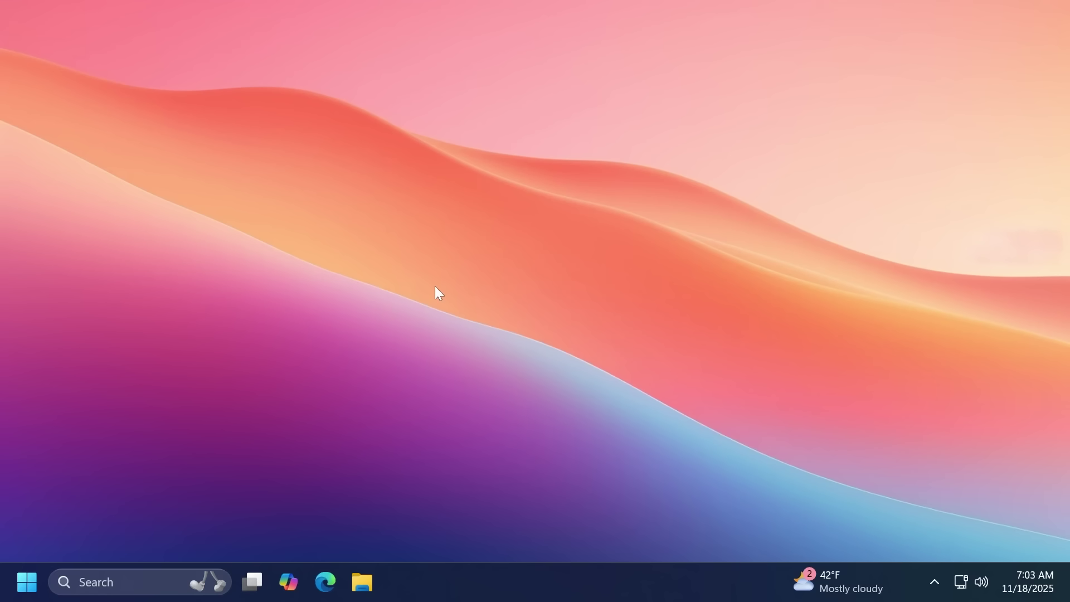
pyautogui.press('super')
pyautogui.write('mag')
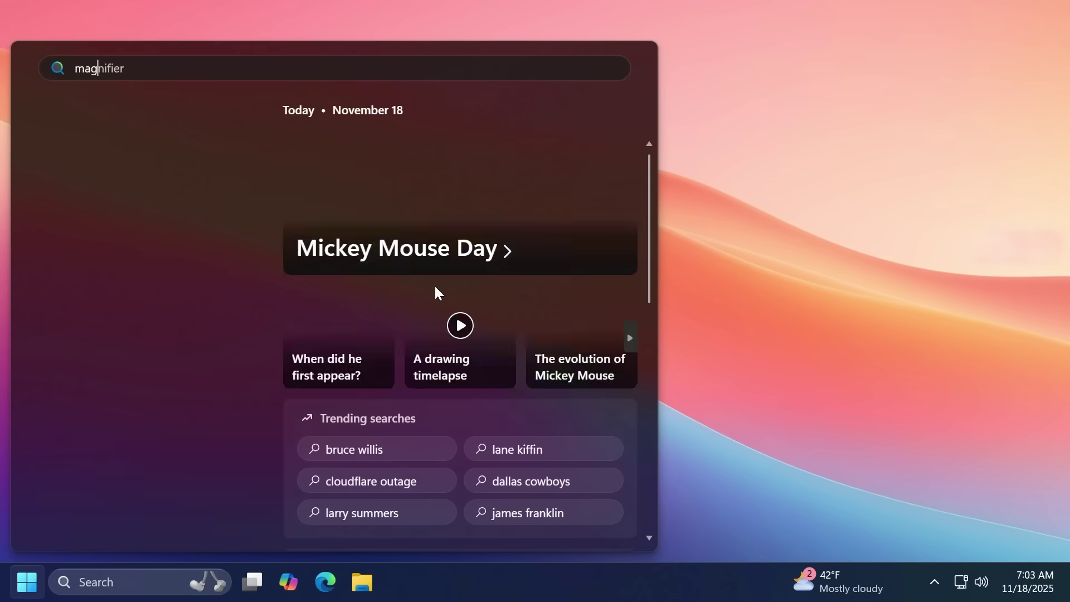
pyautogui.press('Return')
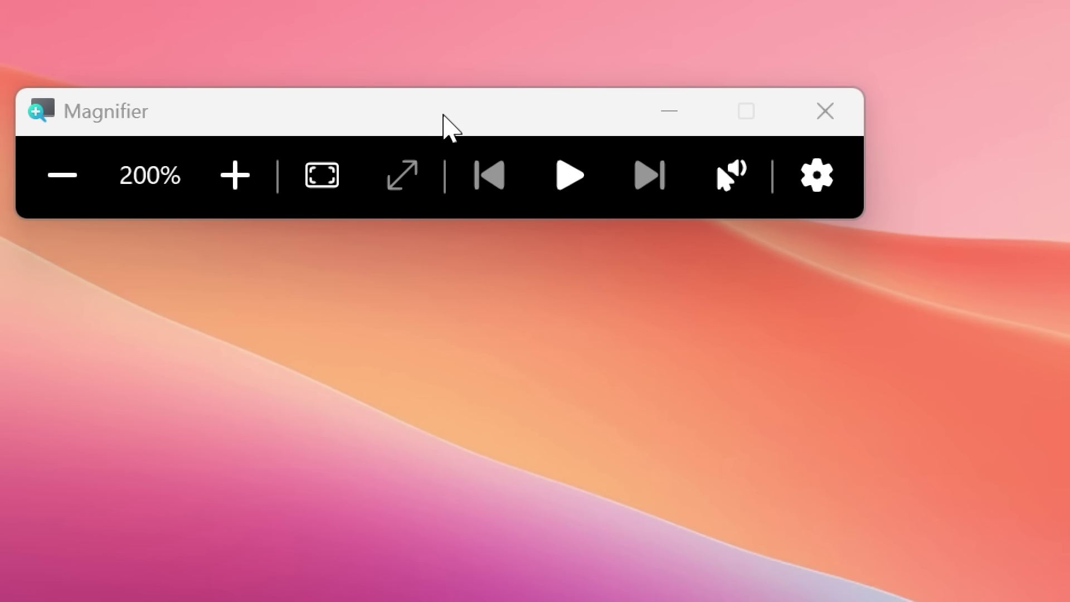
pyautogui.click(811, 118)
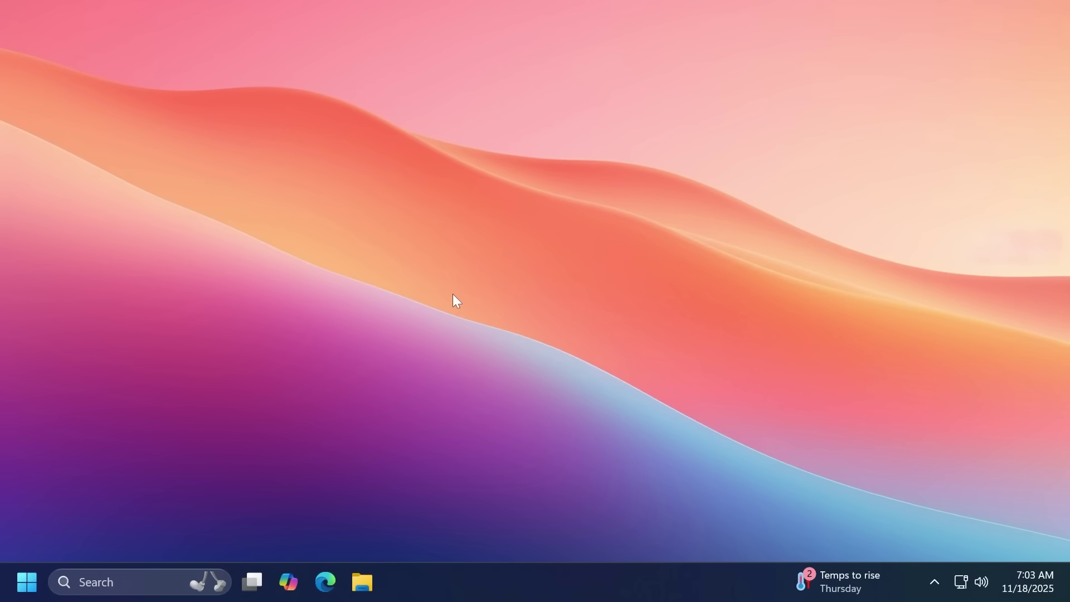